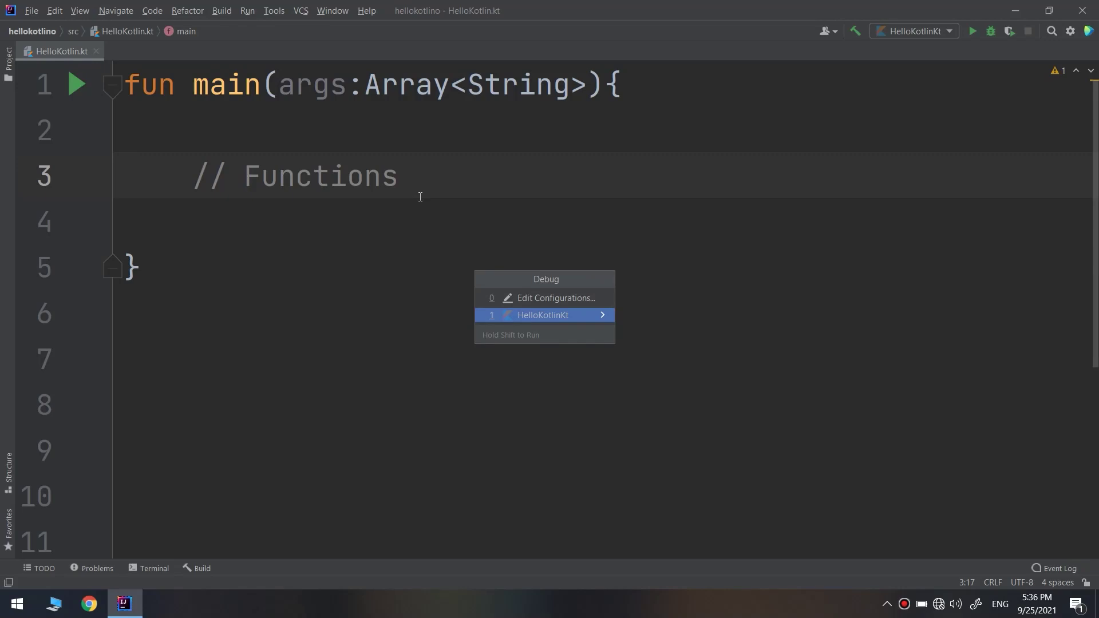
- Dismiss the debug chooser and add an empty line under the // Functions comment in main
{"action": "key", "text": "Escape"}
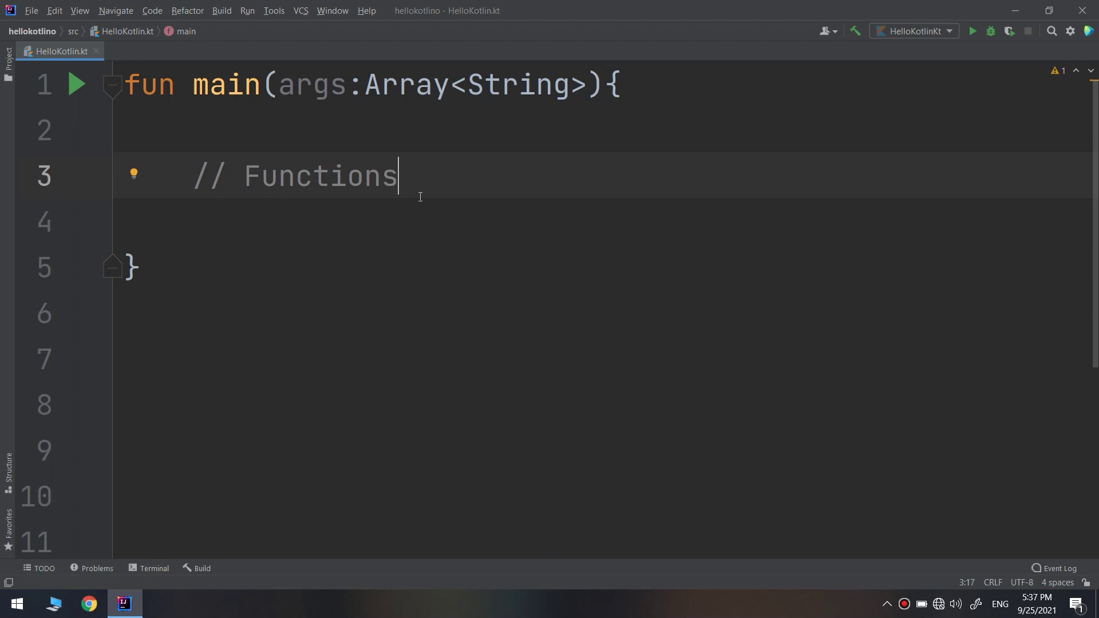
{"action": "key", "text": "Return"}
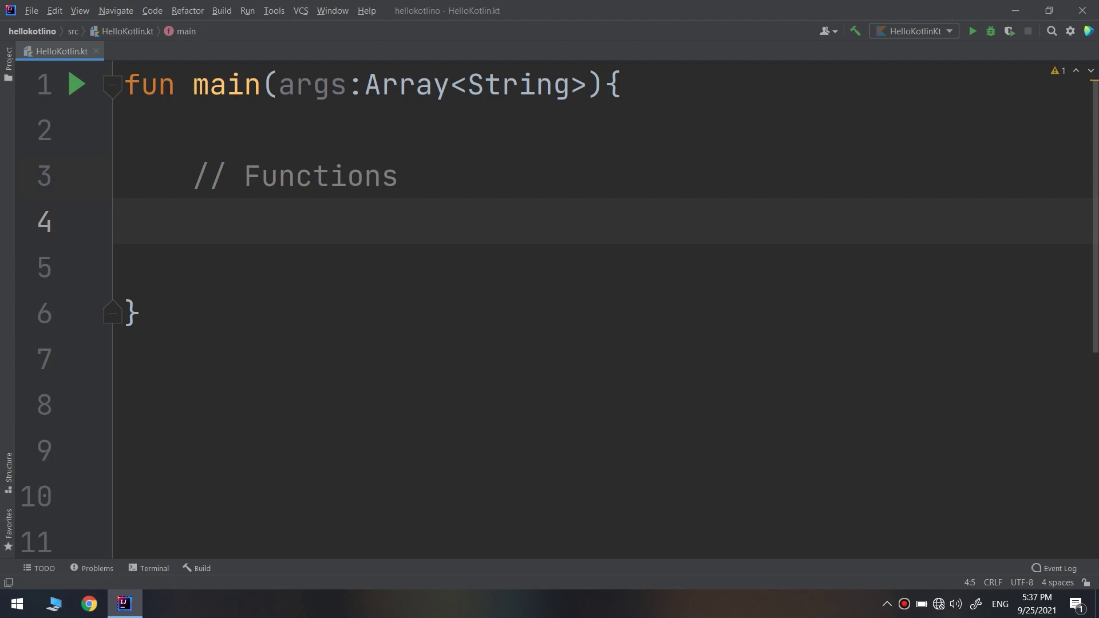
{"action": "type", "text": "print"}
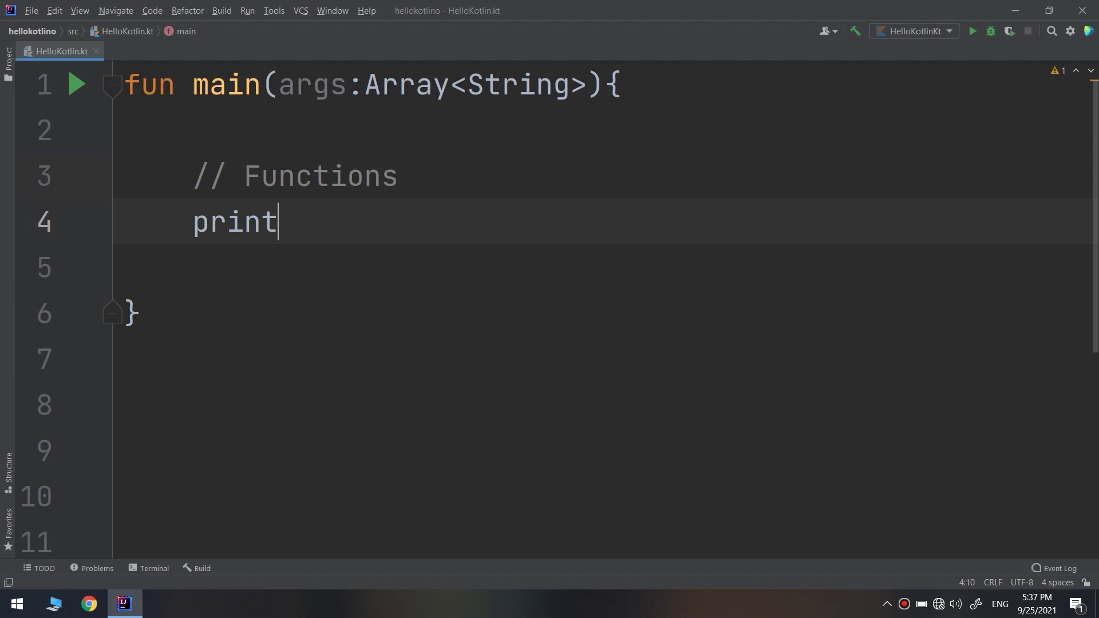
- Write println("Welcome to our Course") on line 4 with help from code completion
{"action": "key", "text": "ctrl+space"}
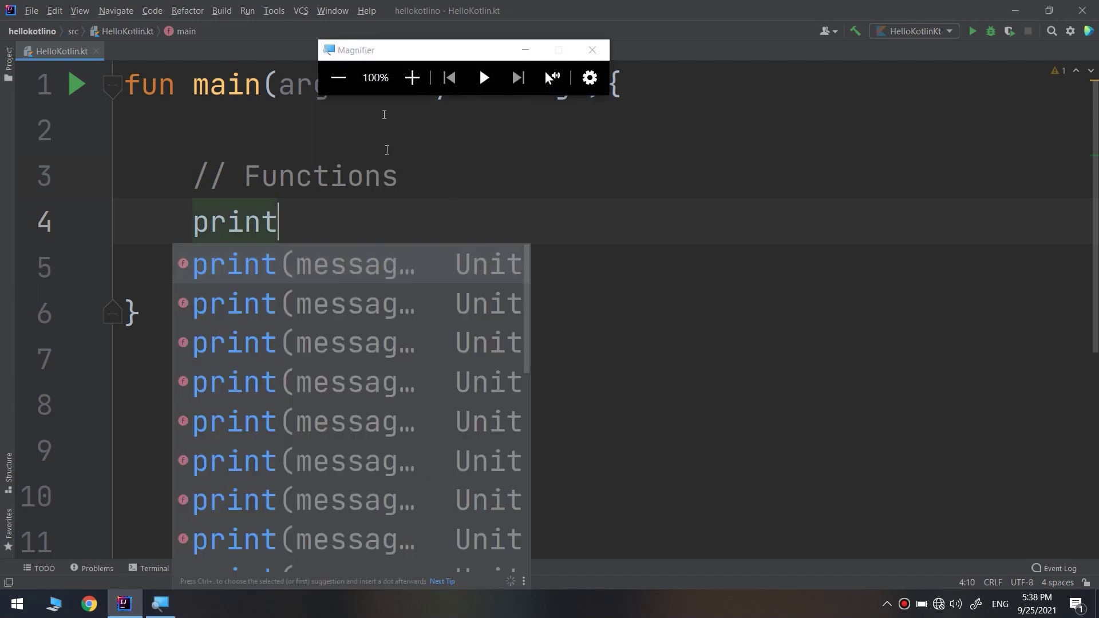
{"action": "left_click", "coordinate": [592, 50]}
{"action": "key", "text": "Escape"}
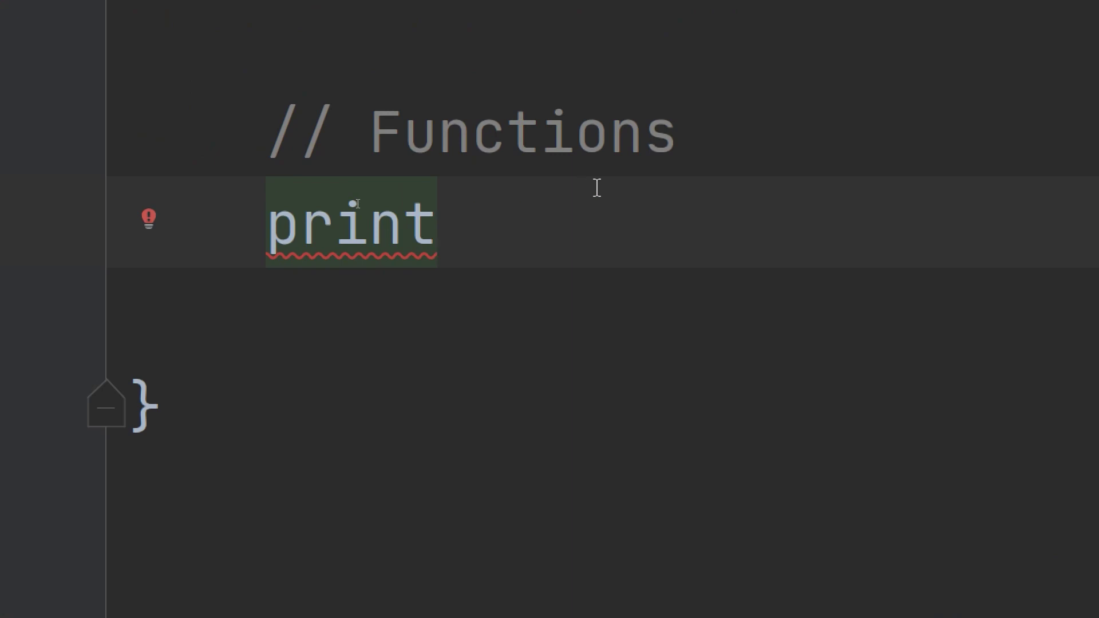
{"action": "type", "text": "ln"}
{"action": "key", "text": "Escape"}
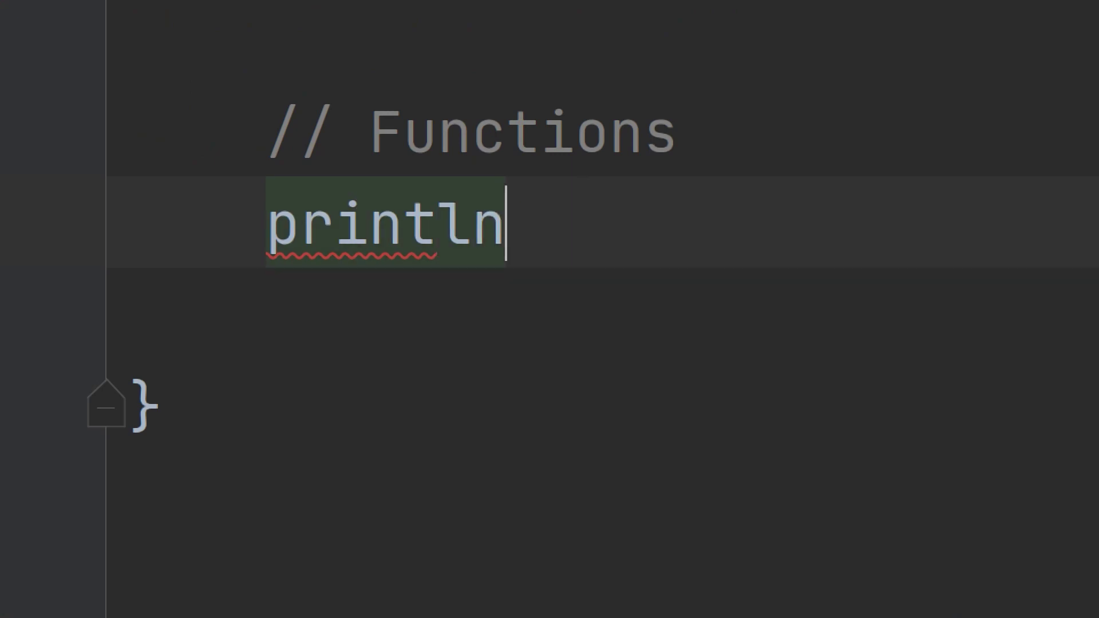
{"action": "type", "text": "()"}
{"action": "key", "text": "Left"}
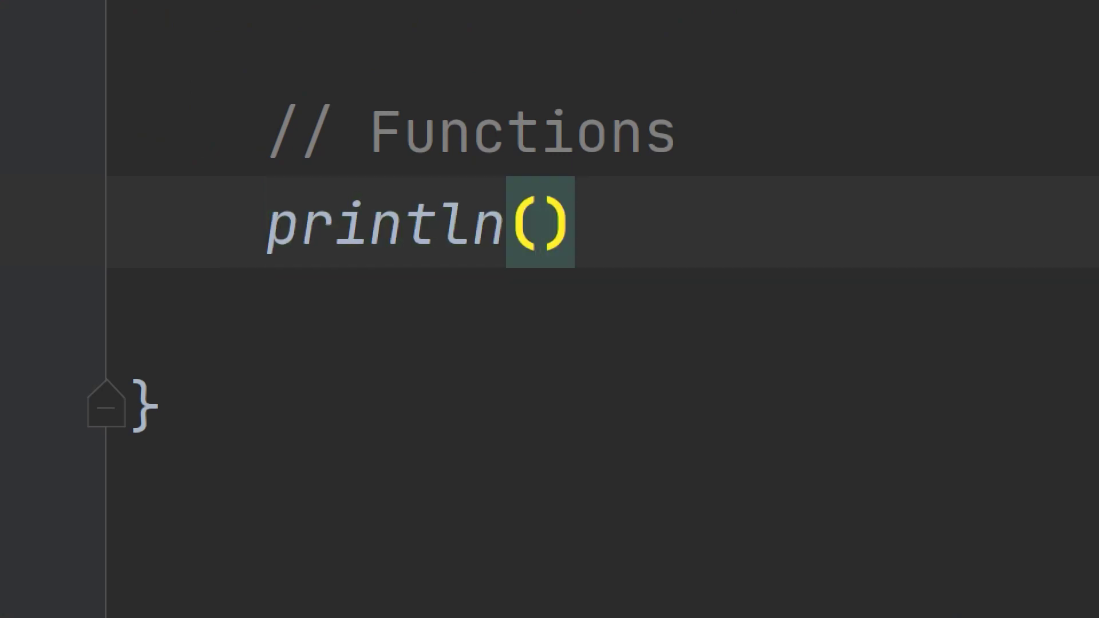
{"action": "type", "text": "\"Welcome "}
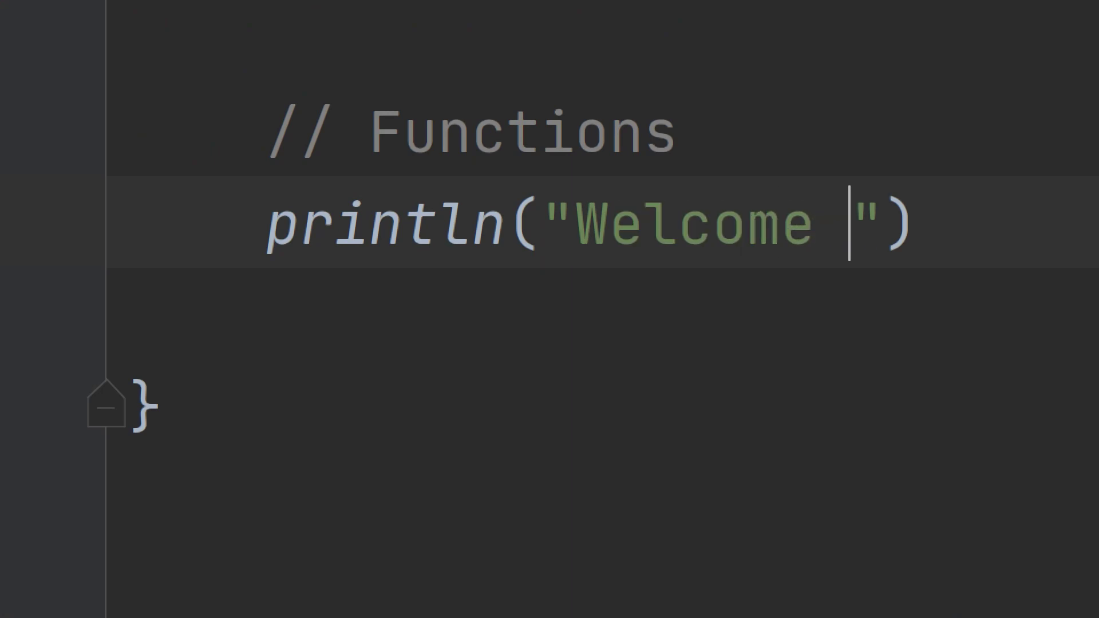
{"action": "type", "text": "to our C"}
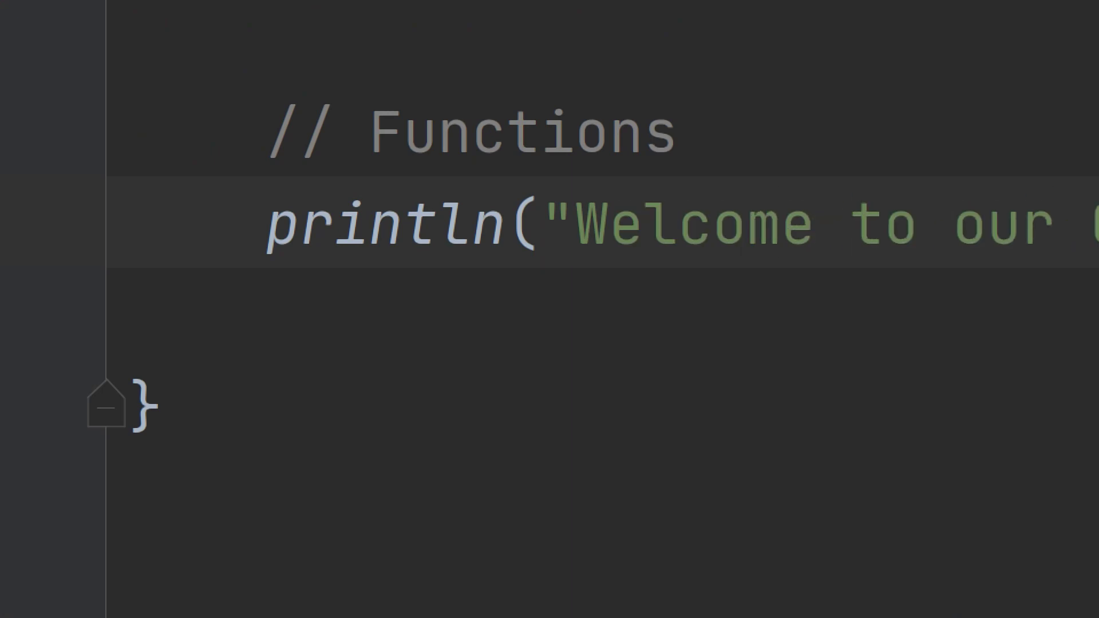
{"action": "type", "text": "ourse"}
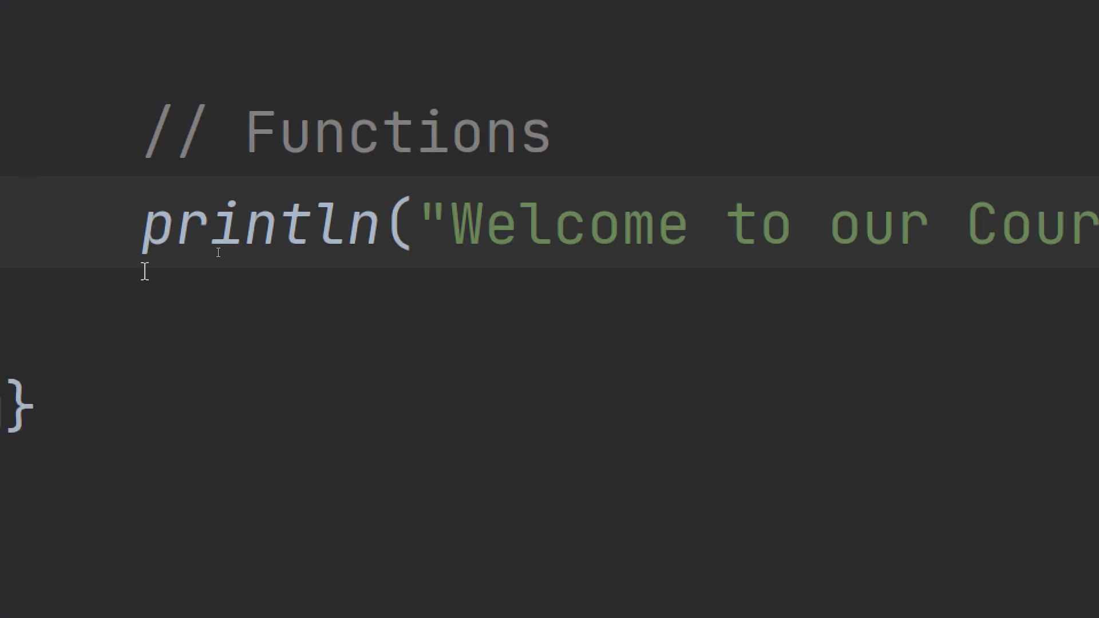
- Select the println line and add blank lines below it
{"action": "left_click", "coordinate": [155, 278]}
{"action": "left_click_drag", "start_coordinate": [107, 225], "coordinate": [357, 290]}
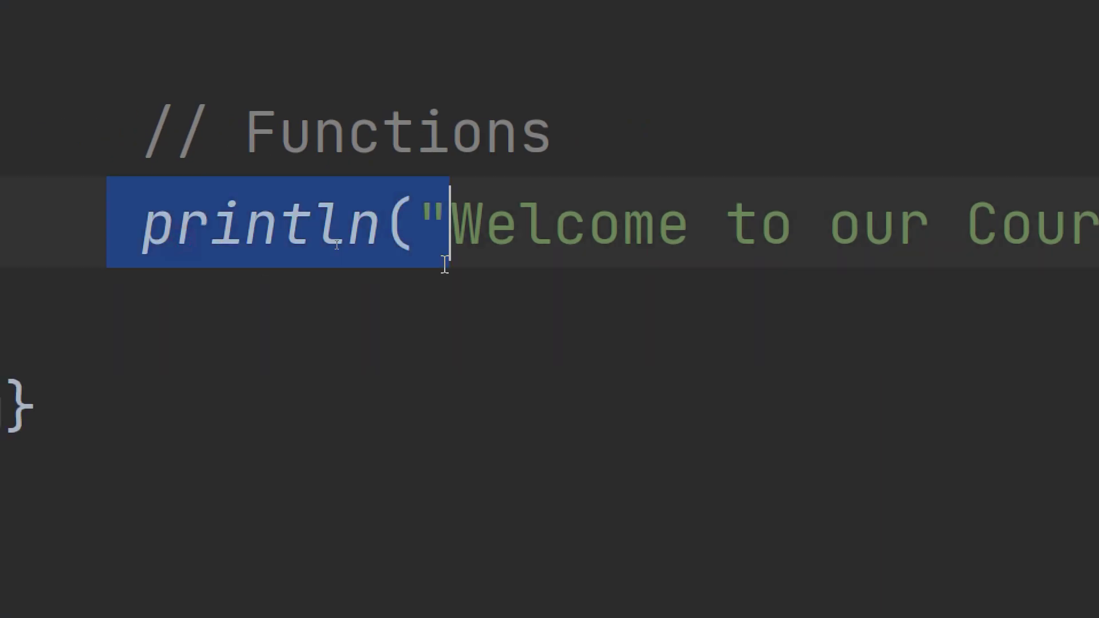
{"action": "left_click", "coordinate": [347, 334]}
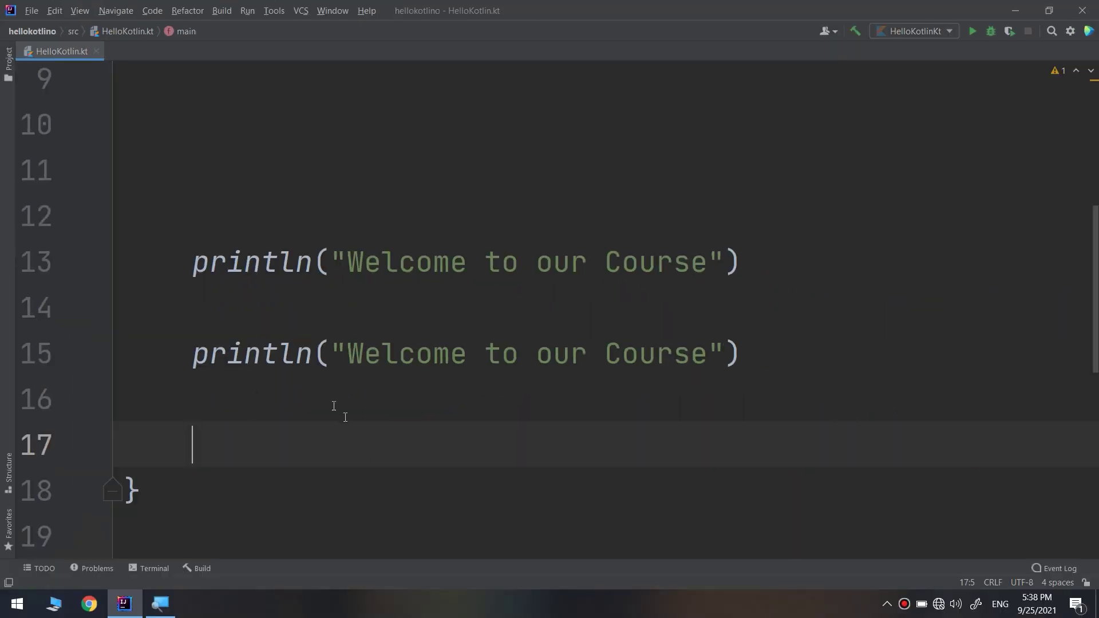
- Delete the duplicate println lines and the leftover blank lines
{"action": "left_click_drag", "start_coordinate": [333, 421], "coordinate": [195, 138]}
{"action": "key", "text": "Delete"}
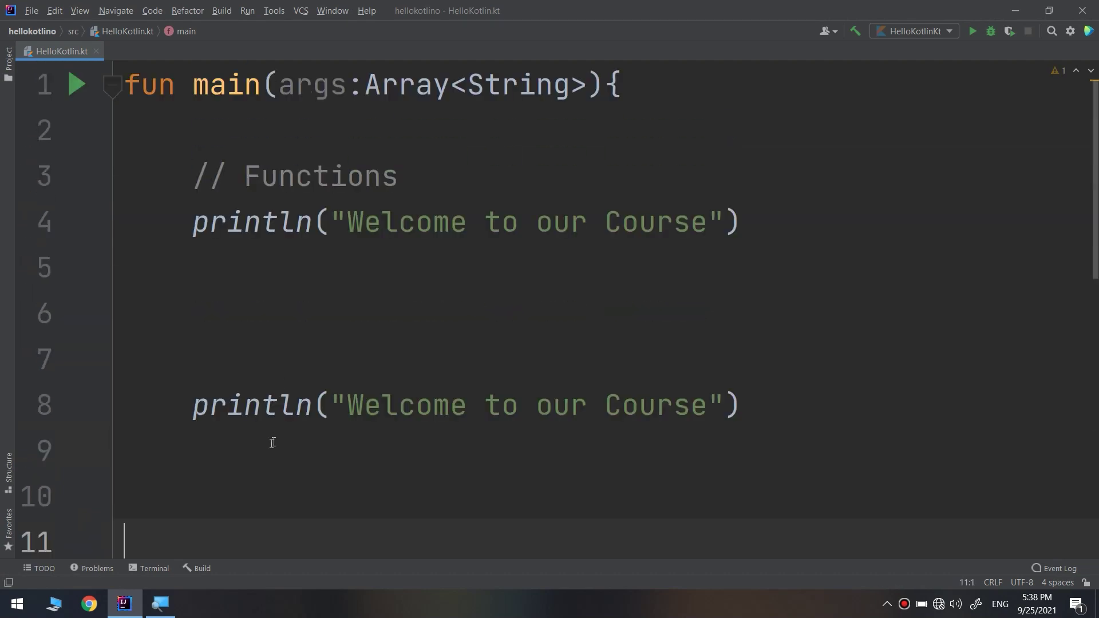
{"action": "left_click_drag", "start_coordinate": [747, 406], "coordinate": [108, 327]}
{"action": "key", "text": "Delete"}
- Insert blank lines between the // Functions comment and the remaining println
{"action": "key", "text": "Up"}
{"action": "key", "text": "Up"}
{"action": "key", "text": "End"}
{"action": "key", "text": "Return"}
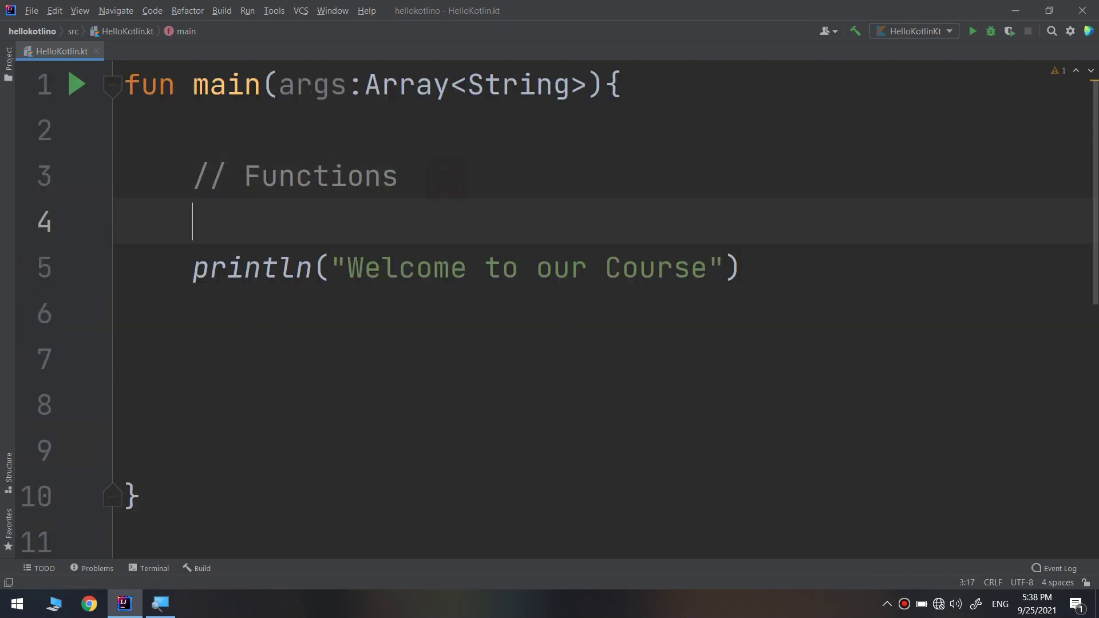
{"action": "key", "text": "Return"}
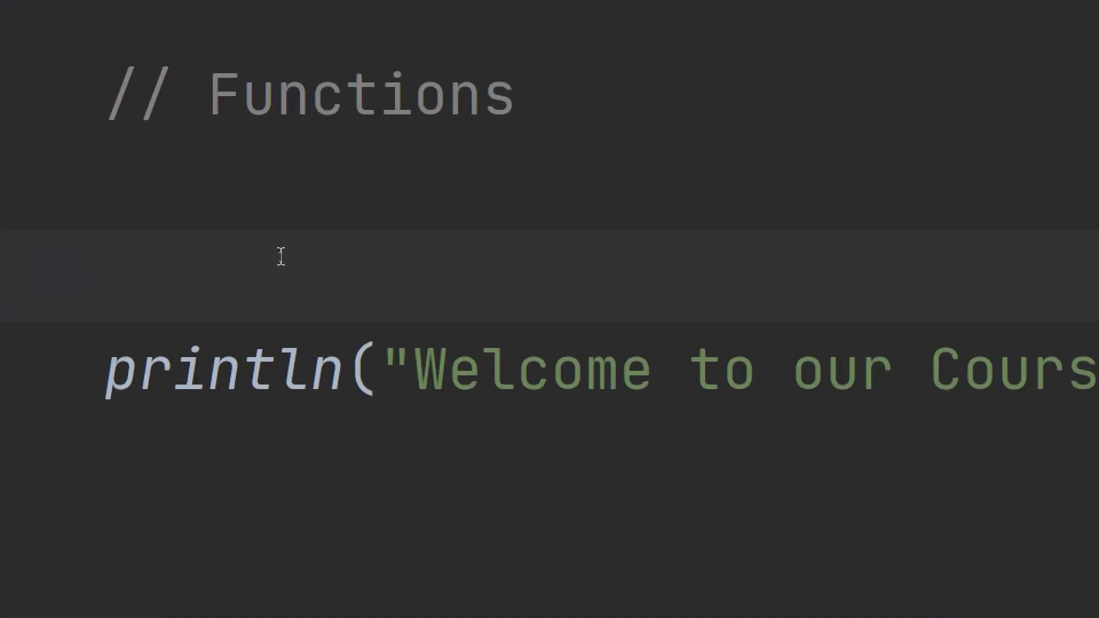
{"action": "type", "text": "fun"}
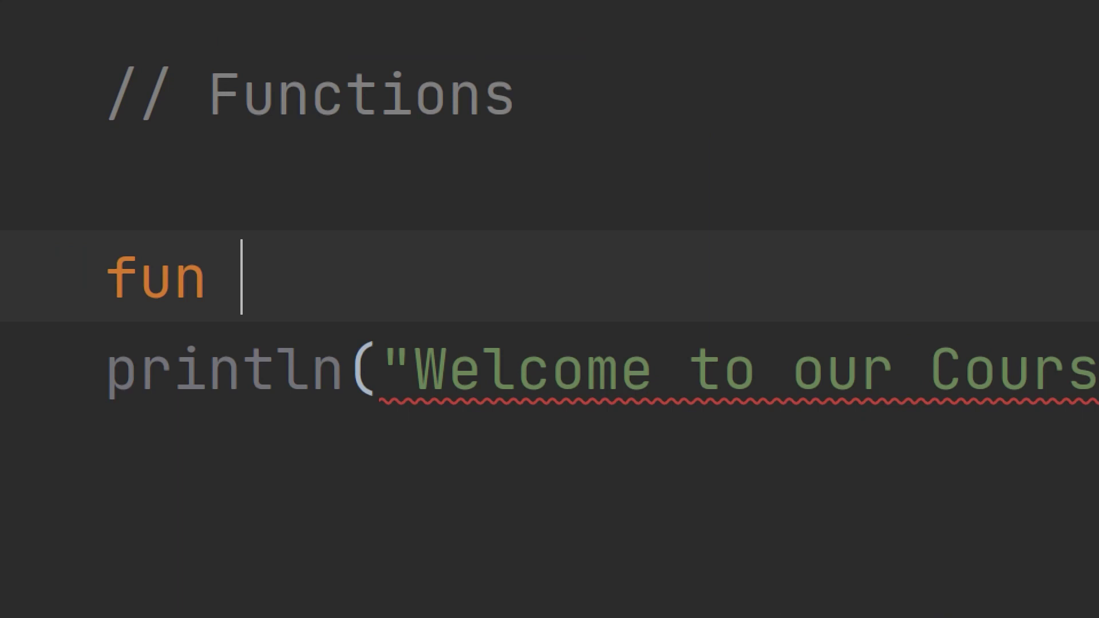
{"action": "type", "text": "printWE"}
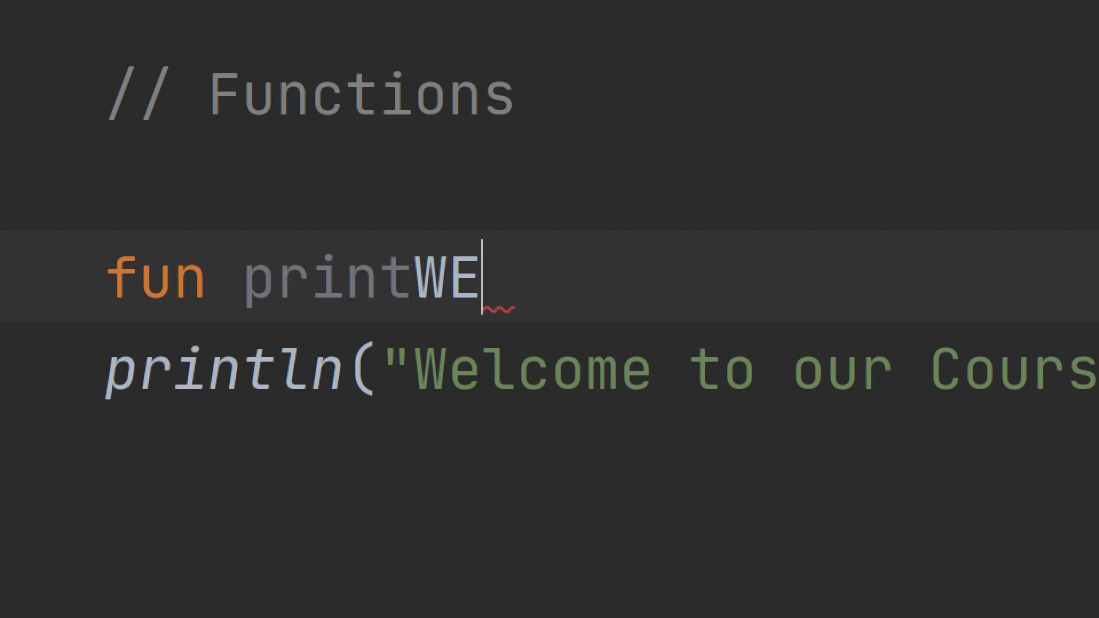
{"action": "type", "text": "e"}
- Write the header fun printWelcome() { and open its body on separate lines
{"action": "key", "text": "BackSpace"}
{"action": "key", "text": "BackSpace"}
{"action": "type", "text": "elcome"}
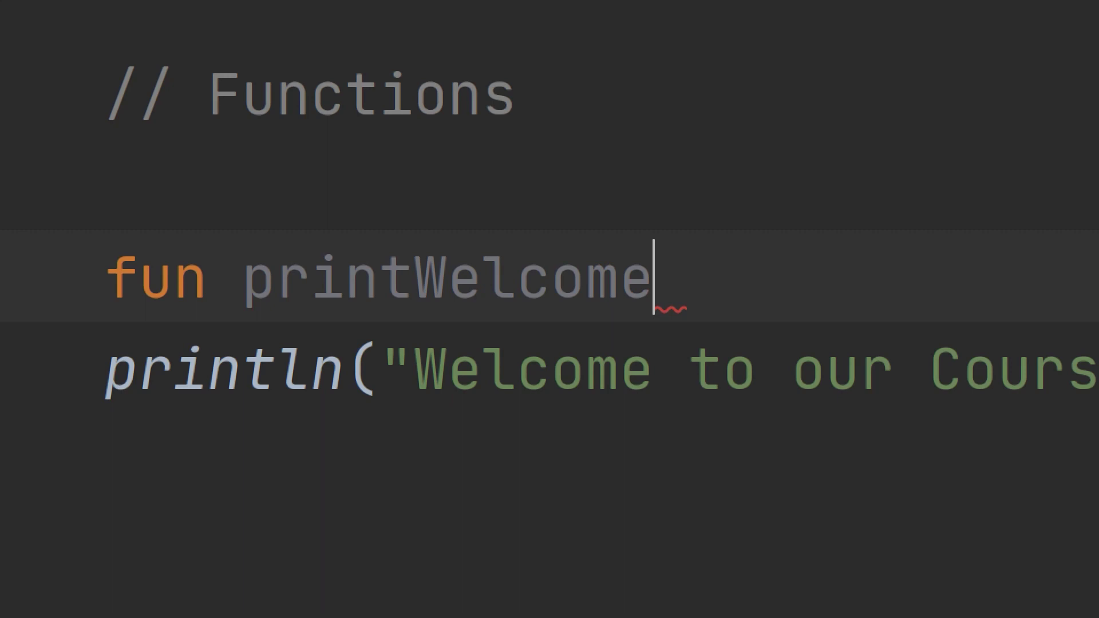
{"action": "type", "text": "()"}
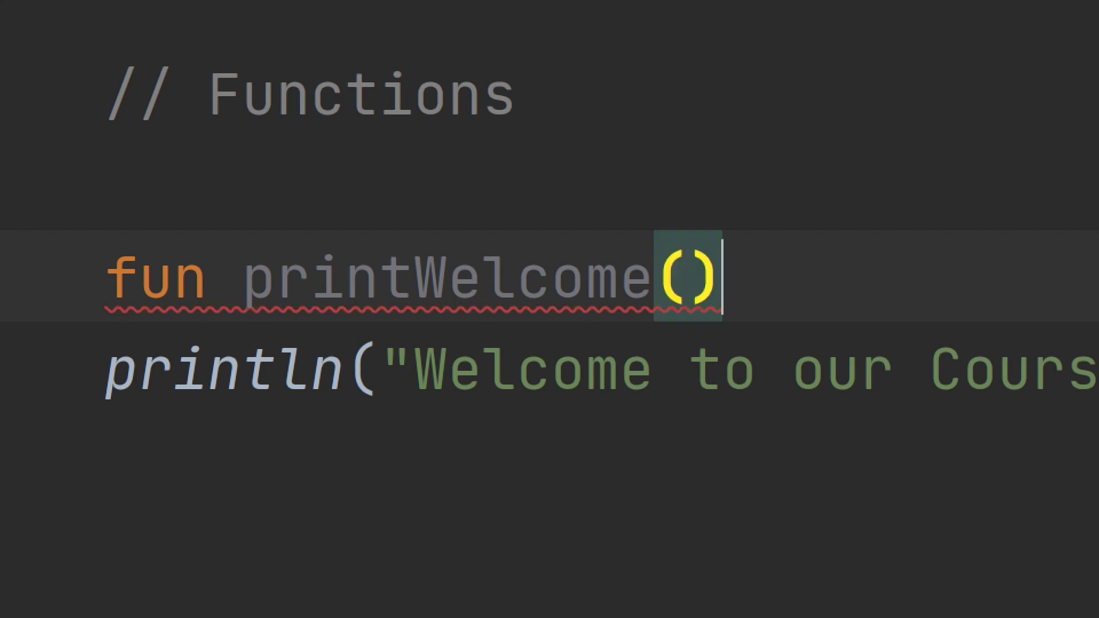
{"action": "left_click", "coordinate": [689, 283]}
{"action": "left_click", "coordinate": [736, 258]}
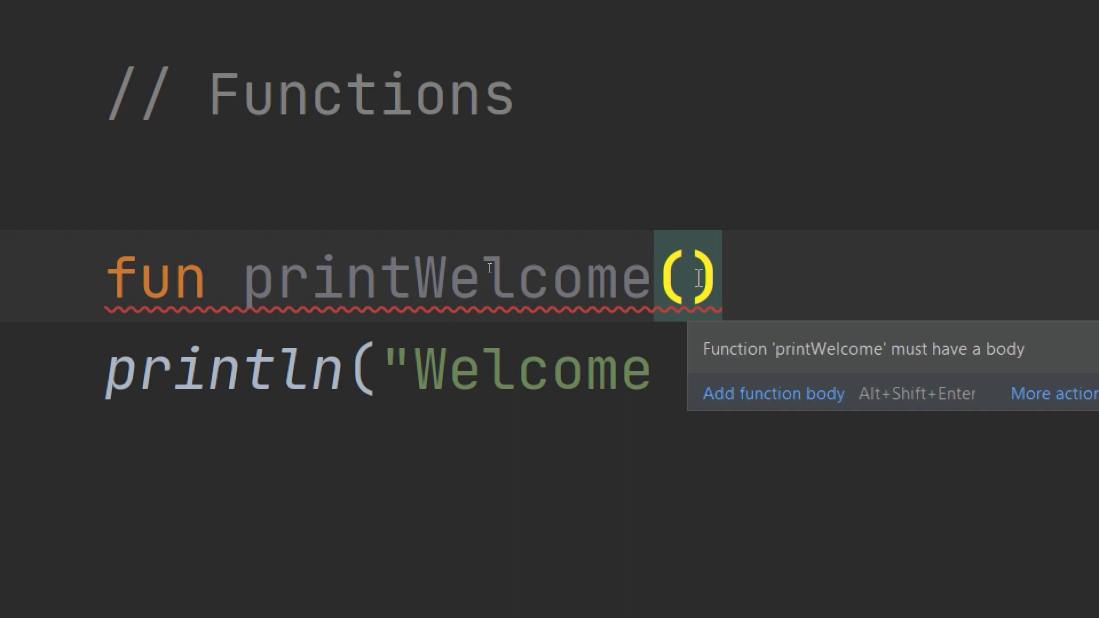
{"action": "type", "text": "{"}
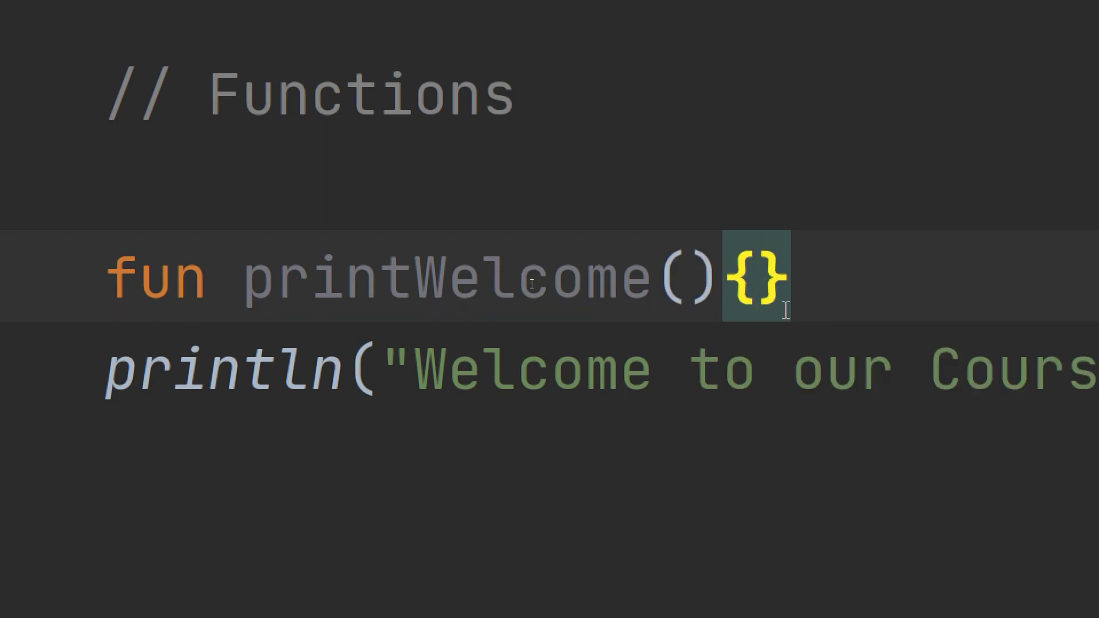
{"action": "key", "text": "Return"}
- Move the println line into printWelcome's body and remove the extra blank line
{"action": "left_click", "coordinate": [749, 267]}
{"action": "scroll", "coordinate": [465, 416], "scroll_direction": "down", "scroll_amount": 1}
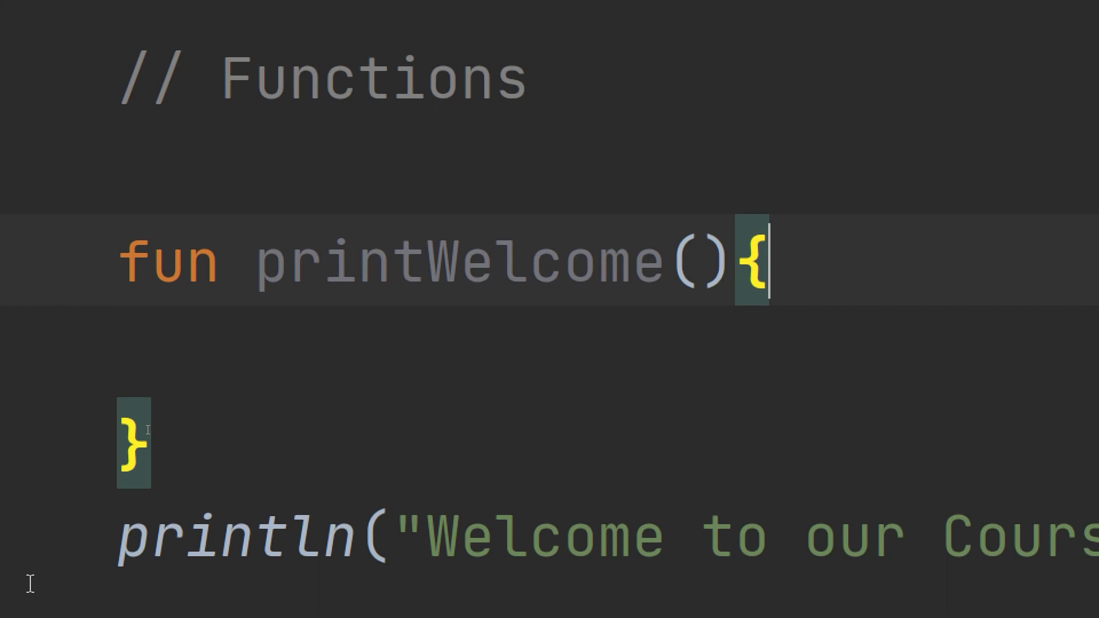
{"action": "mouse_move", "coordinate": [90, 532]}
{"action": "left_mouse_down"}
{"action": "mouse_move", "coordinate": [236, 579]}
{"action": "mouse_move", "coordinate": [262, 306]}
{"action": "left_mouse_up"}
{"action": "left_click", "coordinate": [248, 385]}
{"action": "key", "text": "BackSpace"}
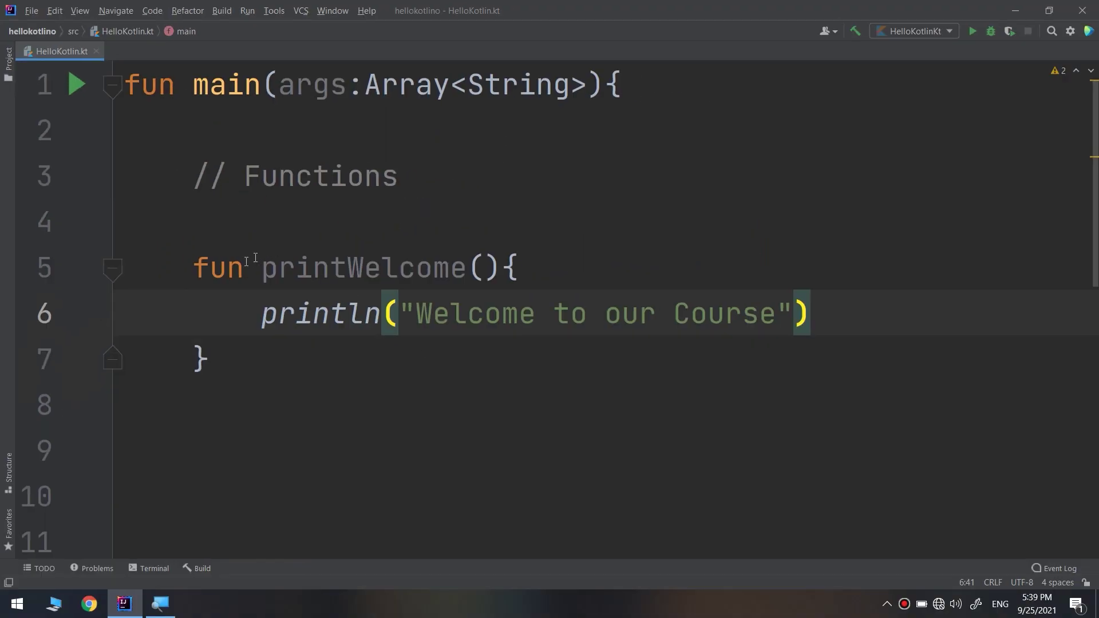
- Highlight the keyword fun, the name printWelcome and its println statement to explain them
{"action": "double_click", "coordinate": [223, 267]}
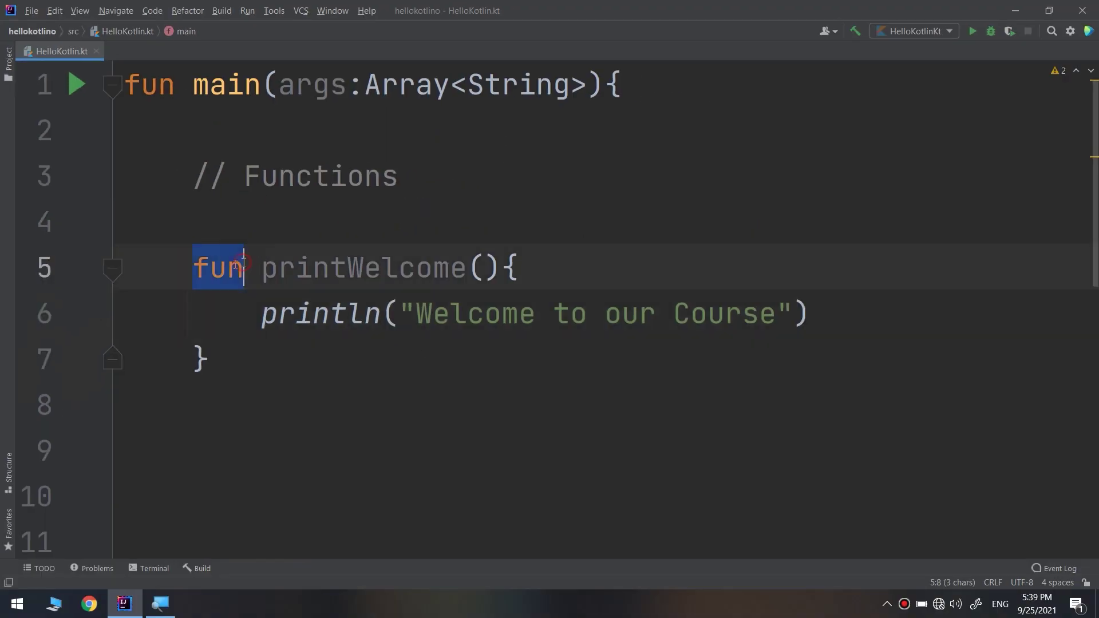
{"action": "double_click", "coordinate": [298, 273]}
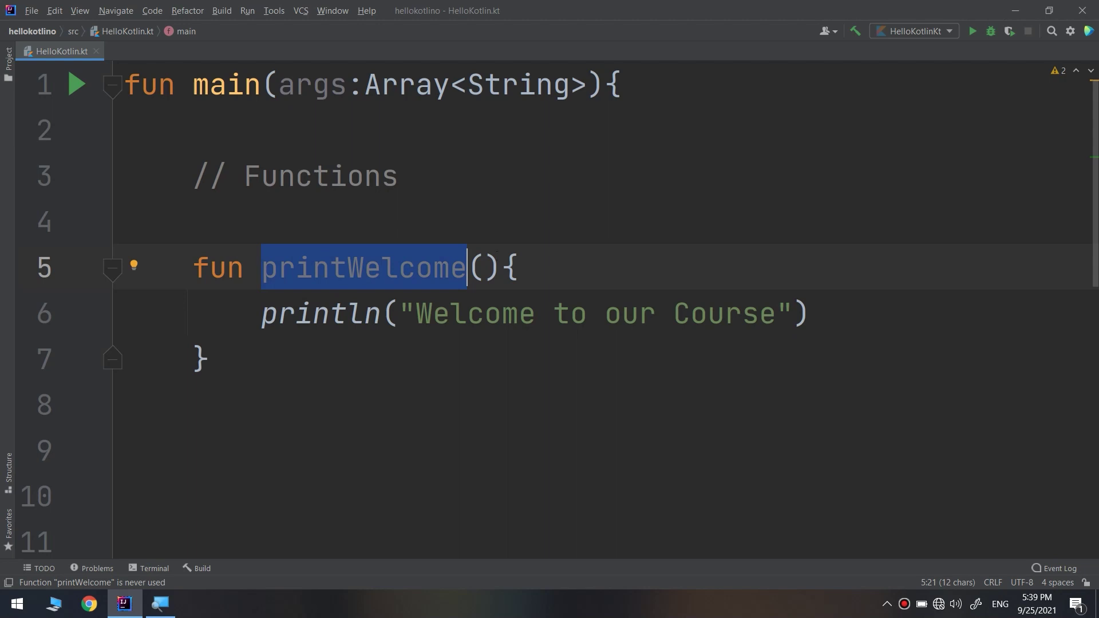
{"action": "left_click", "coordinate": [483, 266]}
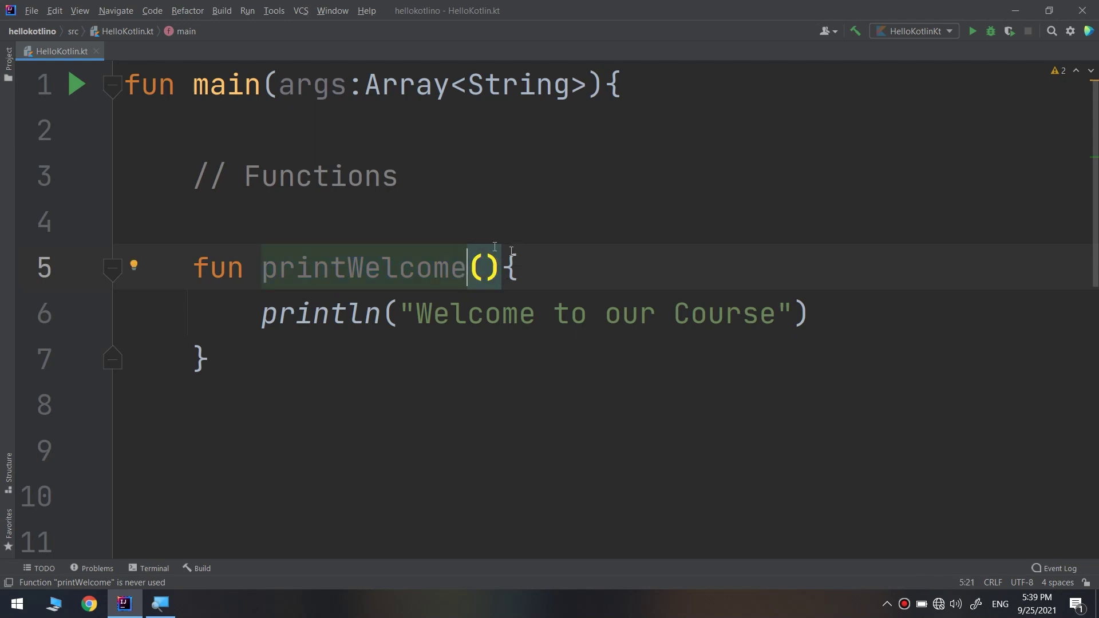
{"action": "left_click", "coordinate": [512, 267]}
{"action": "left_click_drag", "start_coordinate": [261, 311], "coordinate": [831, 307]}
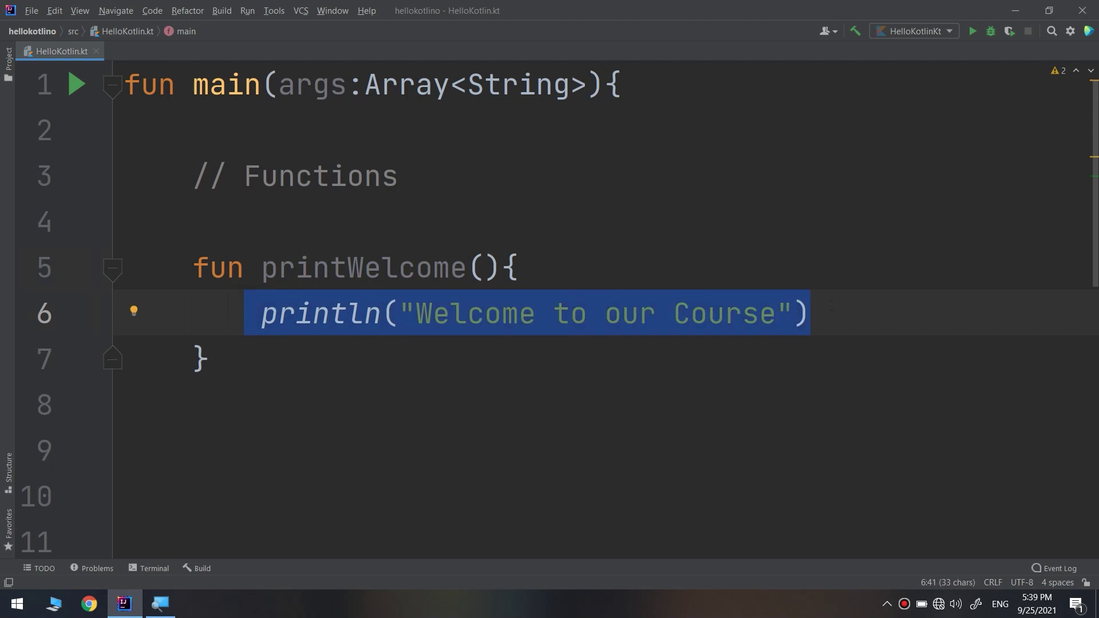
{"action": "double_click", "coordinate": [313, 268]}
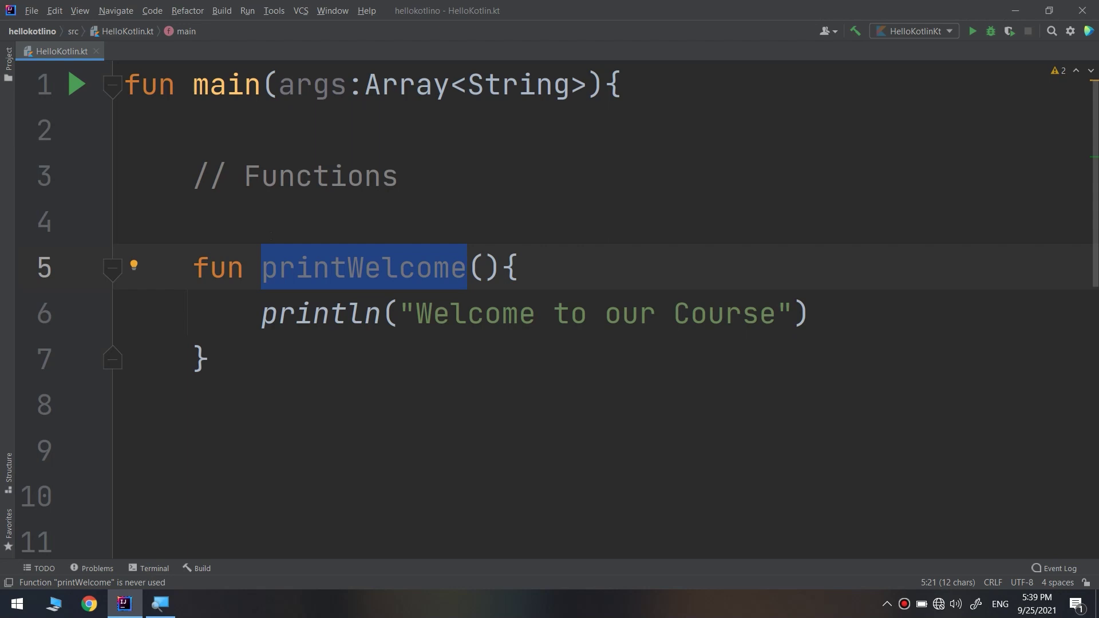
- Highlight fun, main, and the comment and function inside main to explain the structure
{"action": "left_click", "coordinate": [253, 449]}
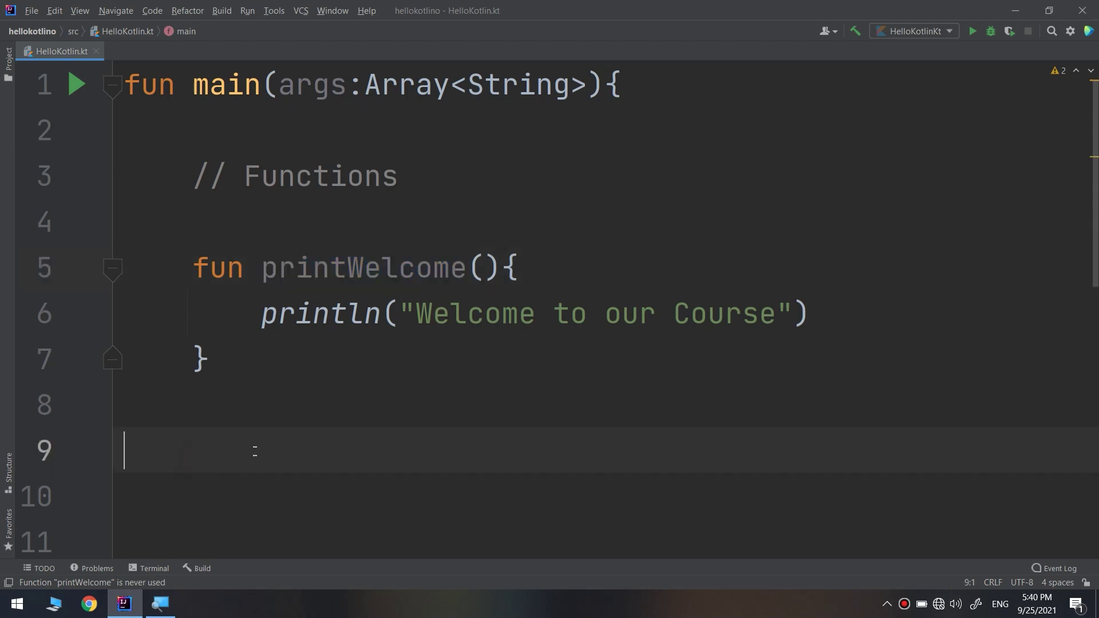
{"action": "scroll", "coordinate": [253, 449], "scroll_direction": "down", "scroll_amount": 4}
{"action": "scroll", "coordinate": [344, 300], "scroll_direction": "up", "scroll_amount": 3}
{"action": "scroll", "coordinate": [515, 258], "scroll_direction": "up", "scroll_amount": 2}
{"action": "double_click", "coordinate": [155, 84]}
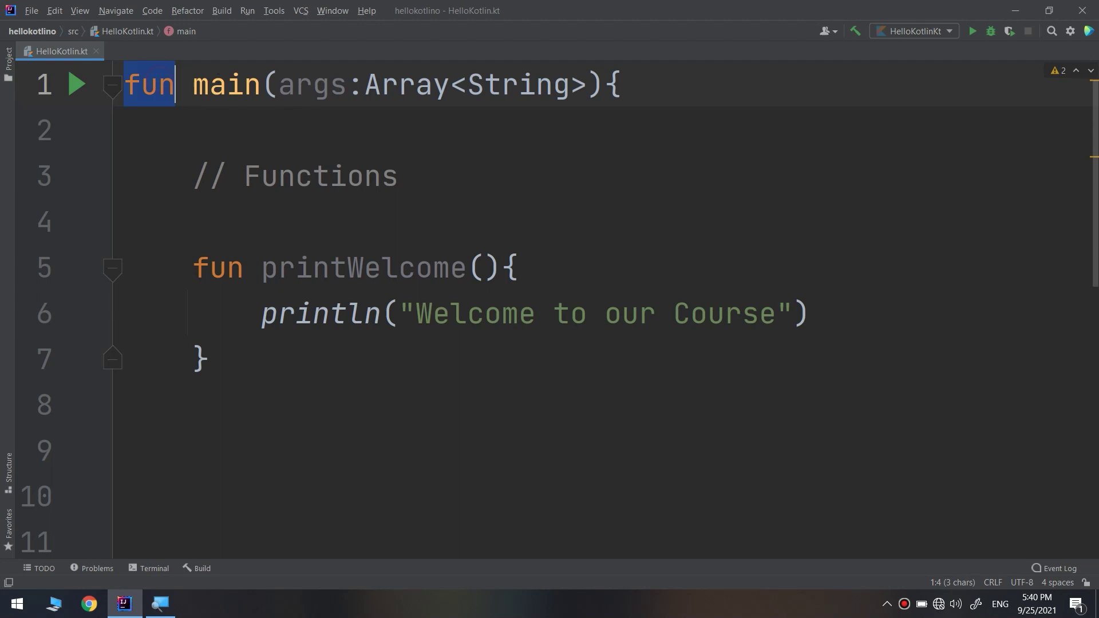
{"action": "double_click", "coordinate": [227, 84]}
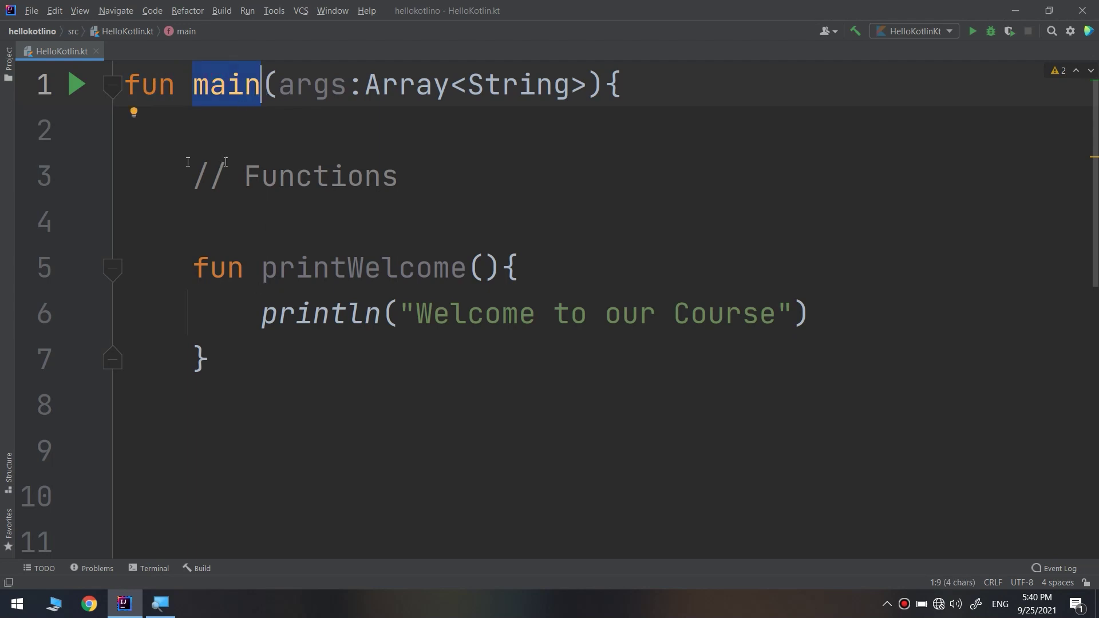
{"action": "left_click_drag", "start_coordinate": [193, 163], "coordinate": [208, 360]}
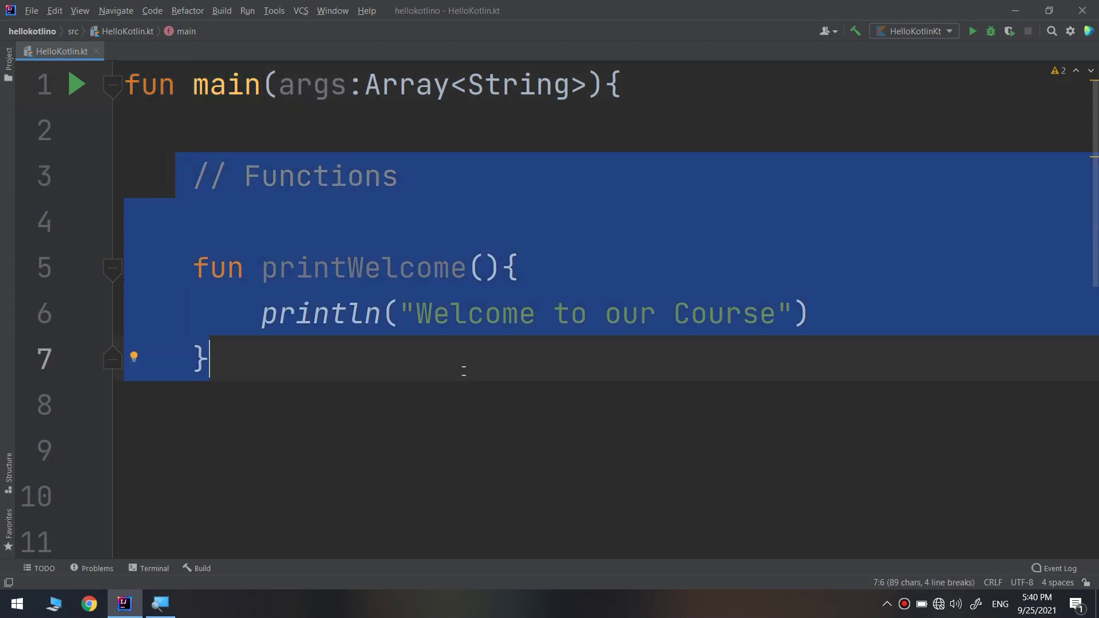
{"action": "left_click", "coordinate": [327, 357]}
{"action": "left_click", "coordinate": [721, 91]}
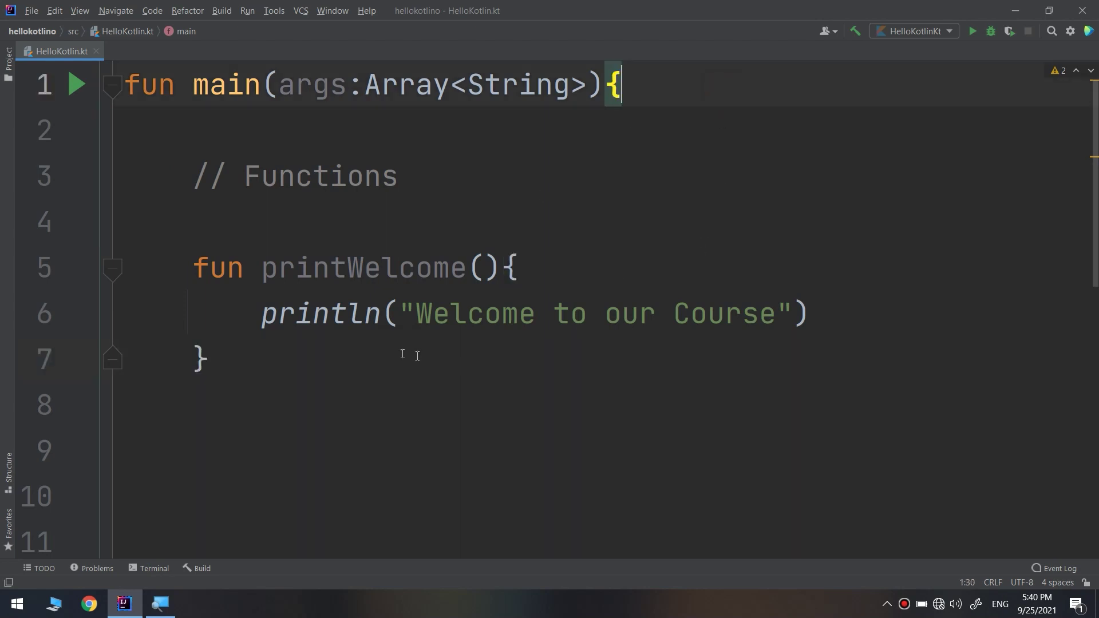
- Cut the printWelcome function and paste it on a new line after main's closing brace
{"action": "left_click_drag", "start_coordinate": [210, 359], "coordinate": [120, 256]}
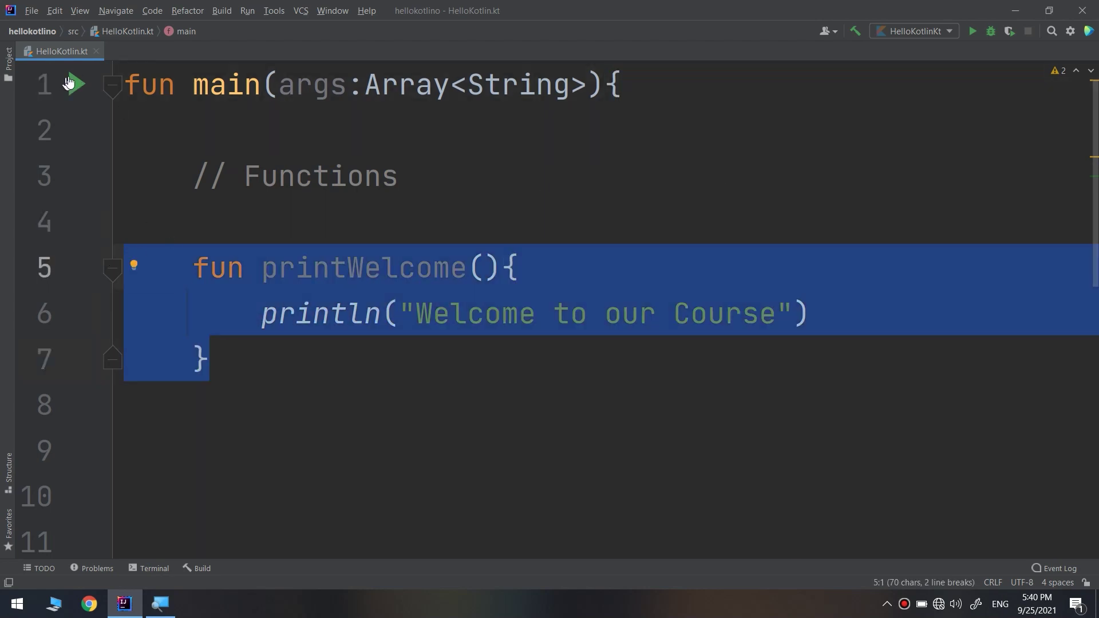
{"action": "right_click", "coordinate": [233, 270]}
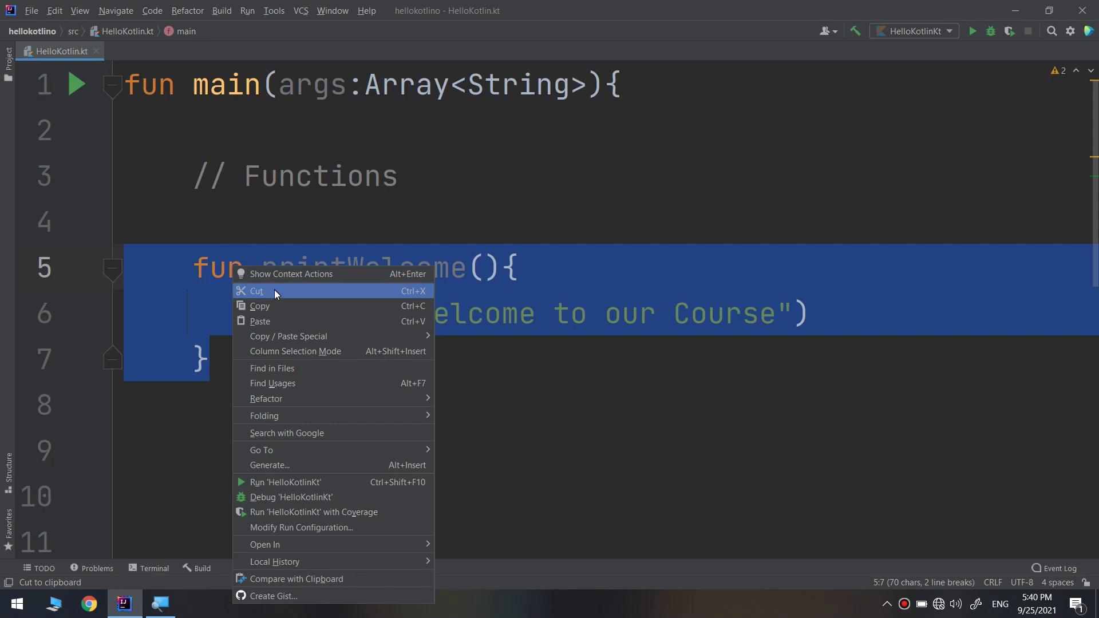
{"action": "left_click", "coordinate": [274, 290]}
{"action": "scroll", "coordinate": [151, 197], "scroll_direction": "down", "scroll_amount": 6}
{"action": "scroll", "coordinate": [150, 198], "scroll_direction": "up", "scroll_amount": 6}
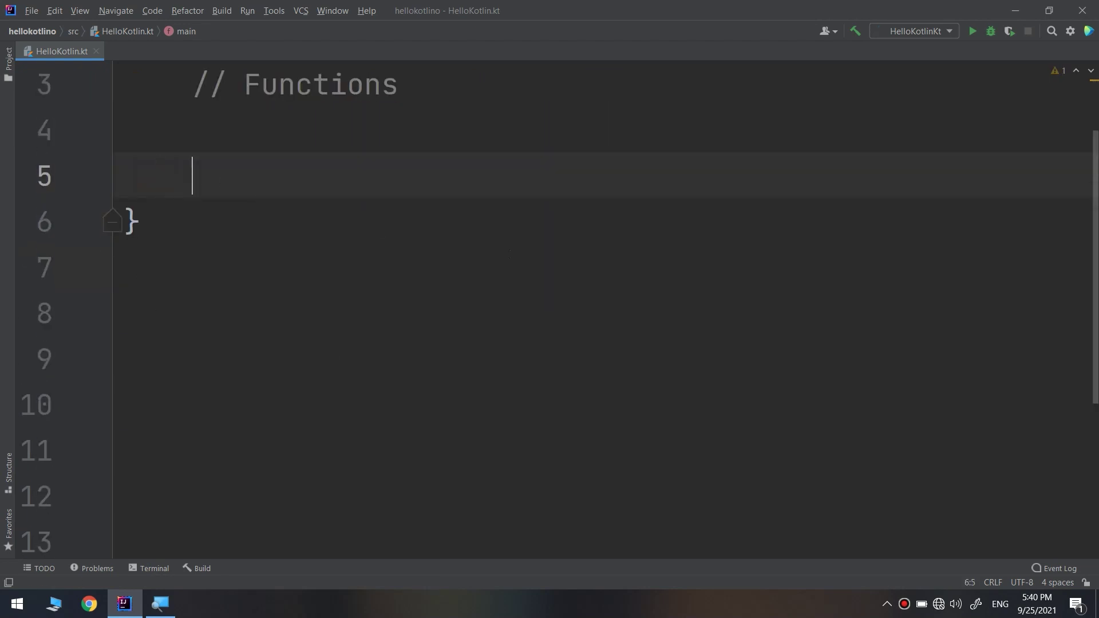
{"action": "left_click", "coordinate": [338, 360]}
{"action": "key", "text": "Return"}
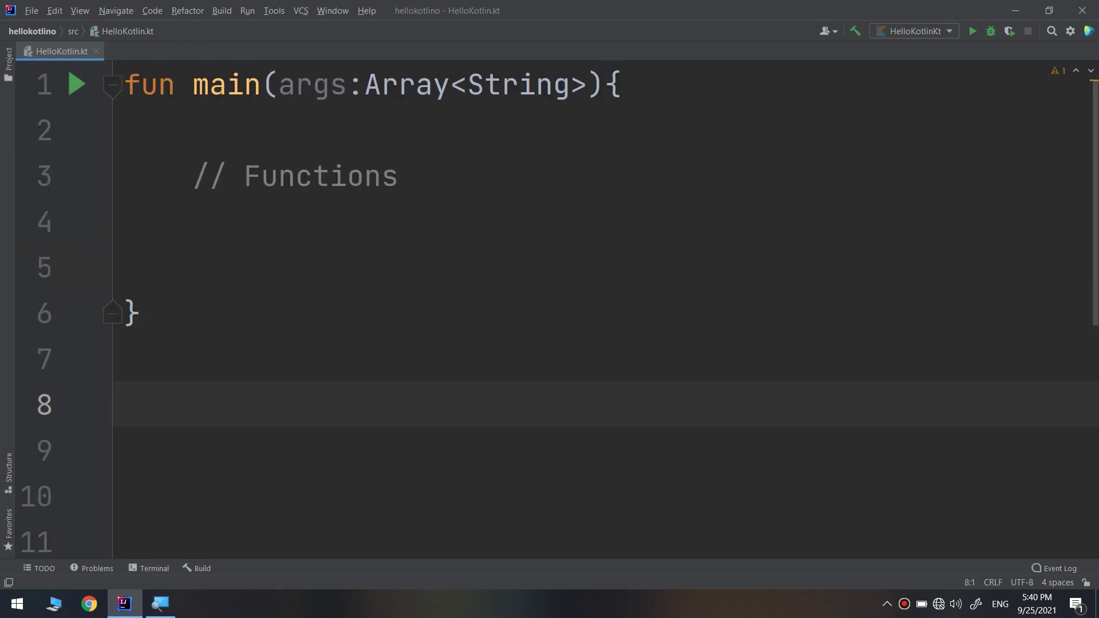
{"action": "key", "text": "ctrl+v"}
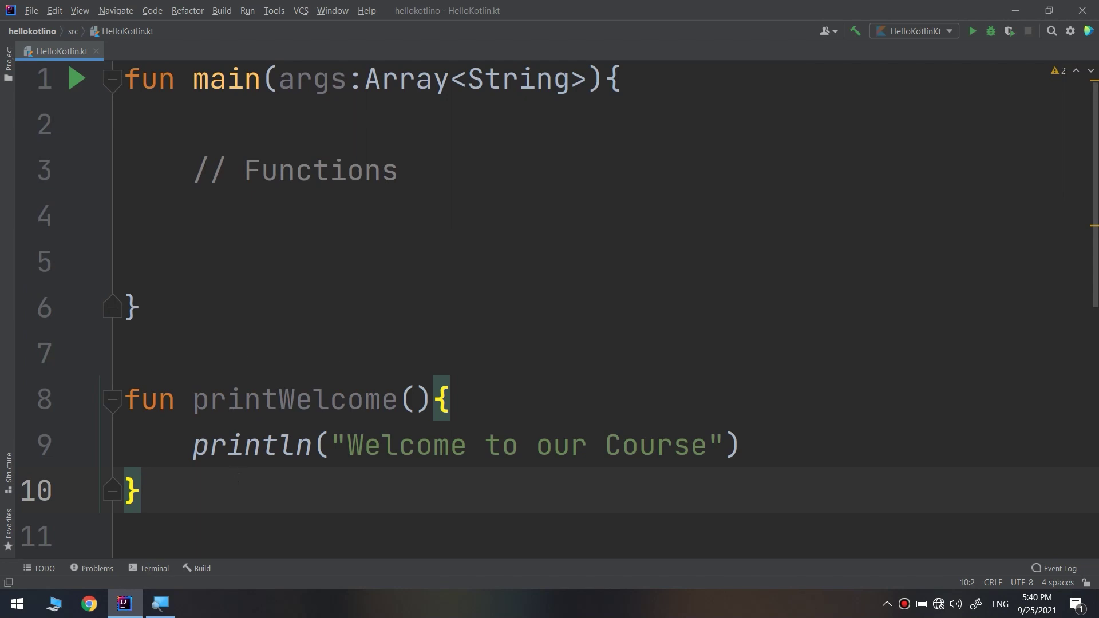
{"action": "scroll", "coordinate": [549, 309], "scroll_direction": "down", "scroll_amount": 5}
{"action": "scroll", "coordinate": [550, 309], "scroll_direction": "up", "scroll_amount": 5}
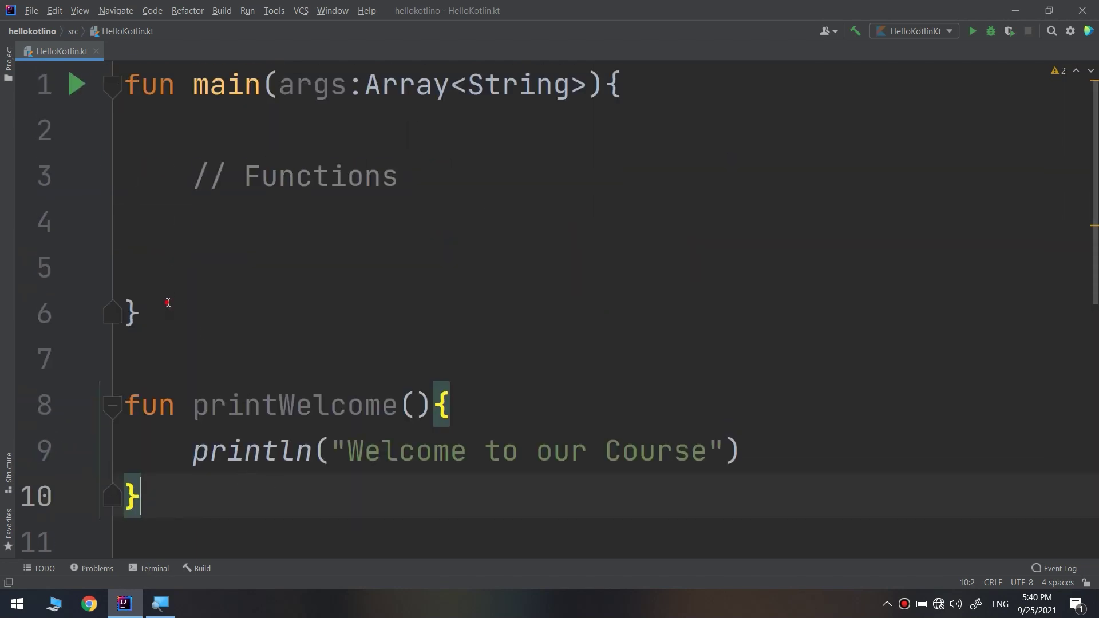
- Highlight the main function, the printWelcome function and main's body to compare them
{"action": "left_click_drag", "start_coordinate": [142, 314], "coordinate": [121, 82]}
{"action": "left_click_drag", "start_coordinate": [142, 498], "coordinate": [106, 410]}
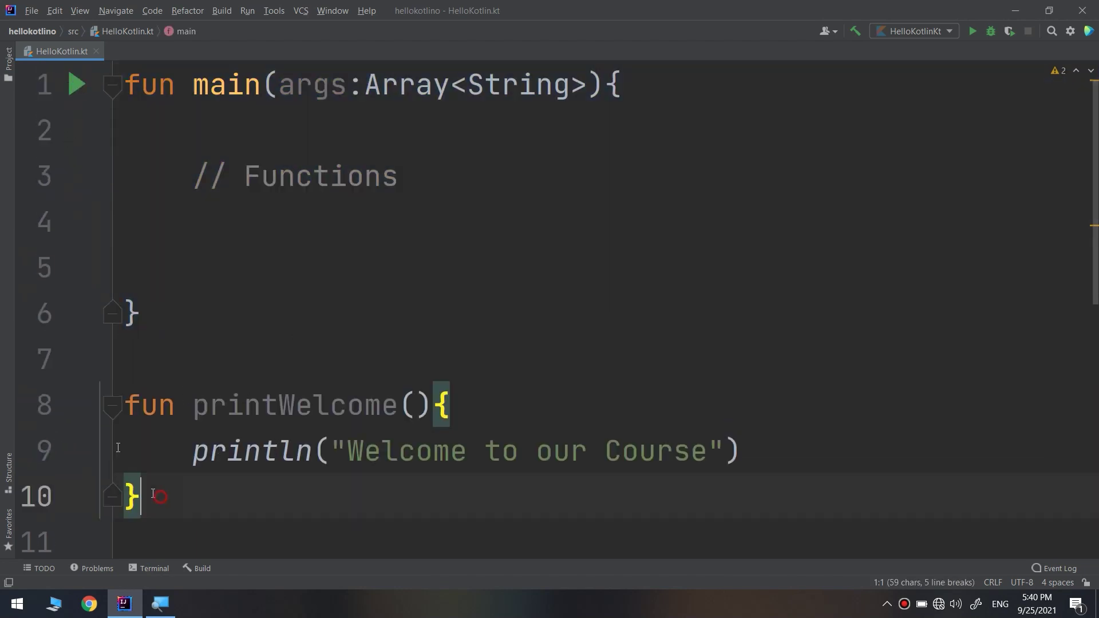
{"action": "left_click", "coordinate": [195, 281]}
{"action": "left_click_drag", "start_coordinate": [195, 275], "coordinate": [125, 129]}
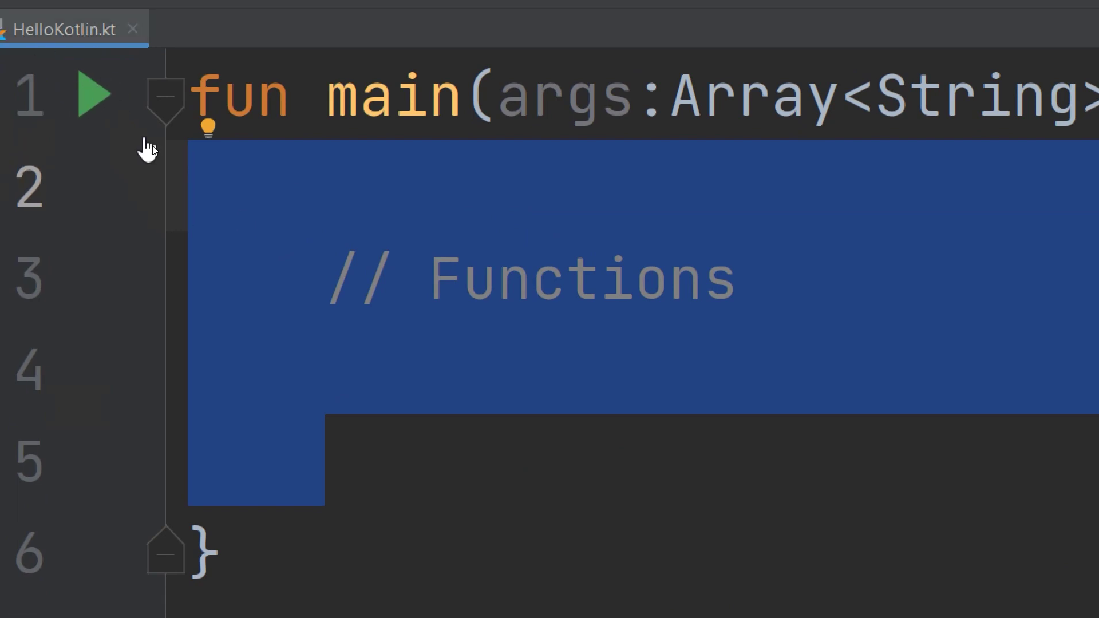
- Type // call the function on the empty line in main and start a new line
{"action": "left_click", "coordinate": [463, 438]}
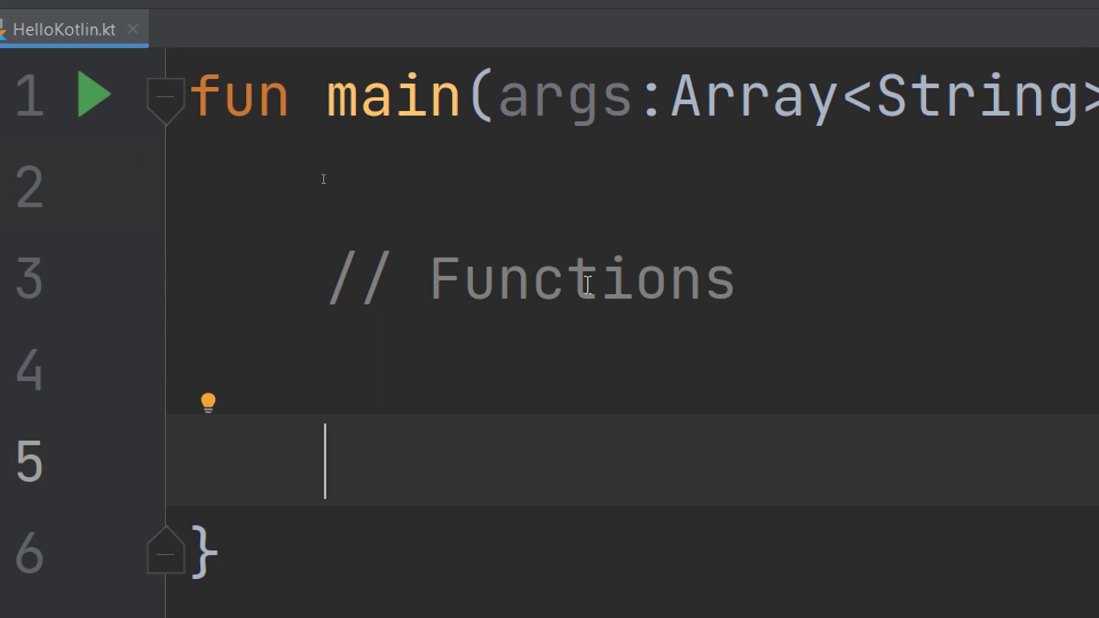
{"action": "scroll", "coordinate": [601, 430], "scroll_direction": "down", "scroll_amount": 2}
{"action": "scroll", "coordinate": [558, 515], "scroll_direction": "down", "scroll_amount": 1}
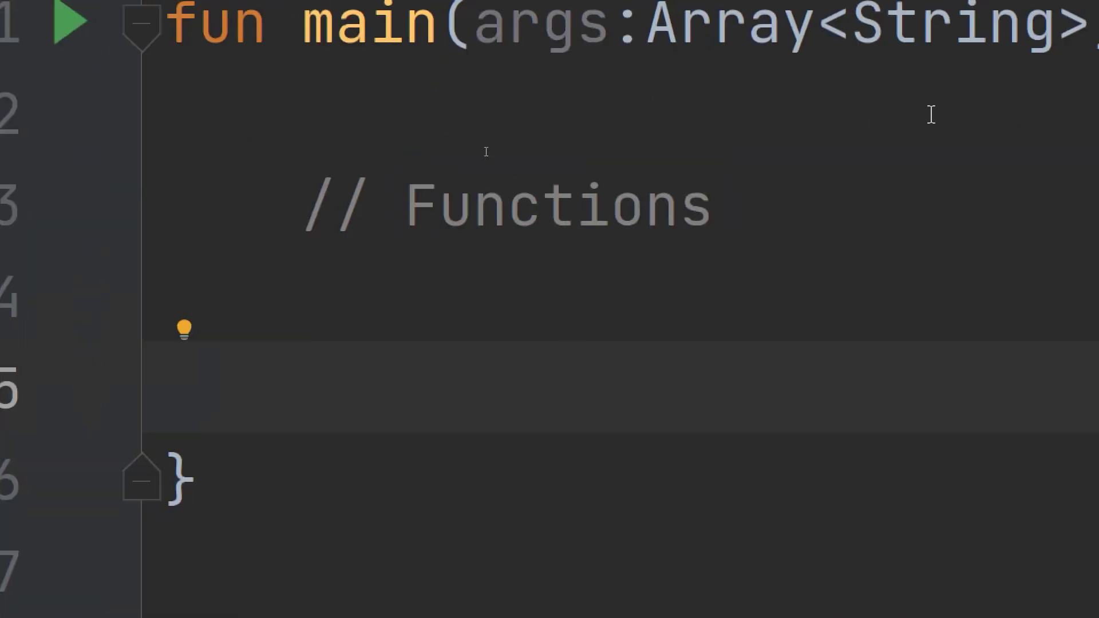
{"action": "type", "text": "// cal"}
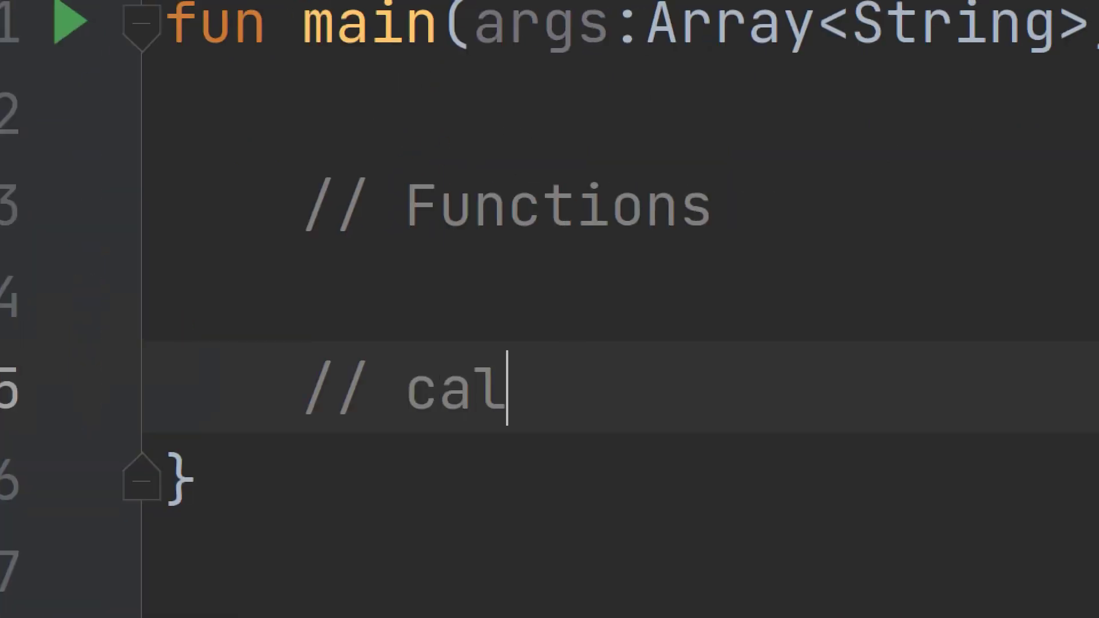
{"action": "type", "text": "l the functi"}
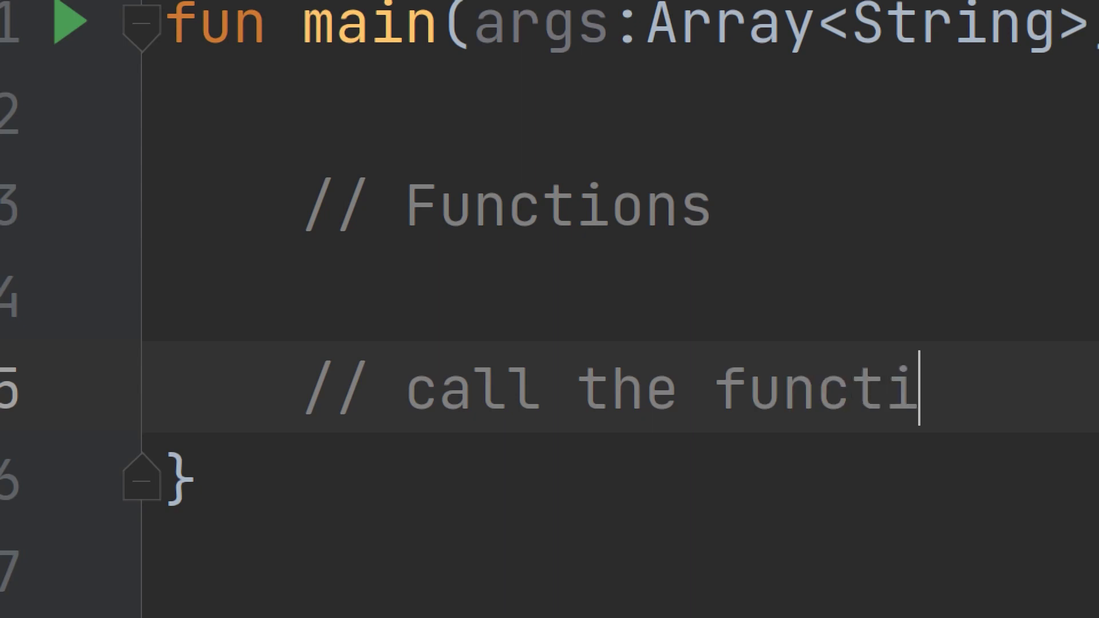
{"action": "type", "text": "on"}
{"action": "key", "text": "Return"}
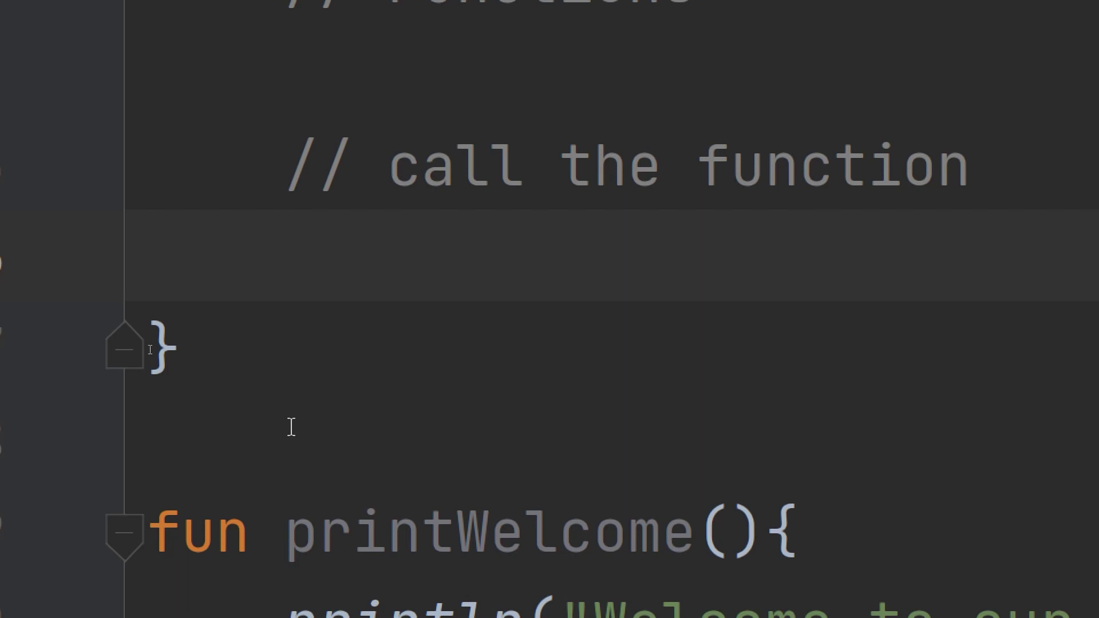
{"action": "type", "text": "pri"}
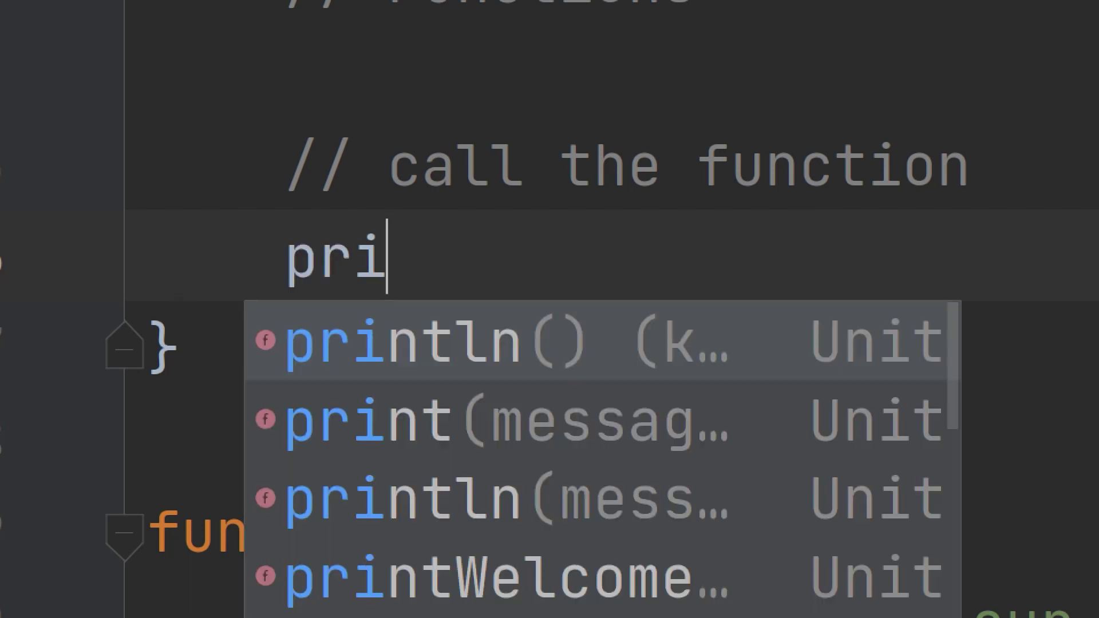
{"action": "type", "text": "ntM"}
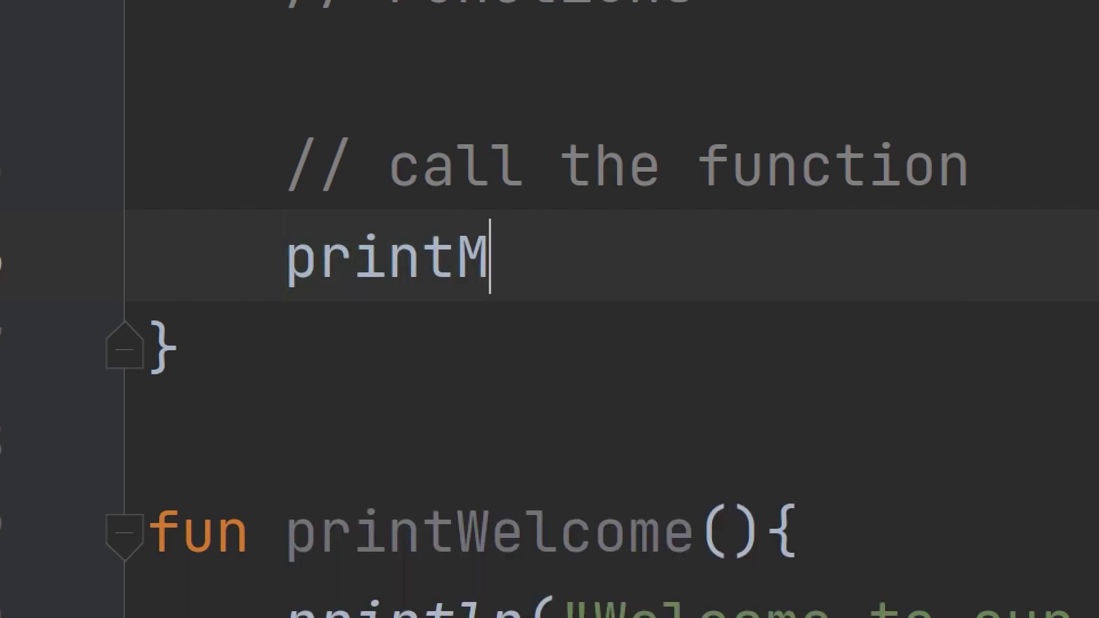
- Complete the printWelcome() call from autocomplete, undoing and redoing it, then highlight the line
{"action": "key", "text": "BackSpace"}
{"action": "type", "text": "W"}
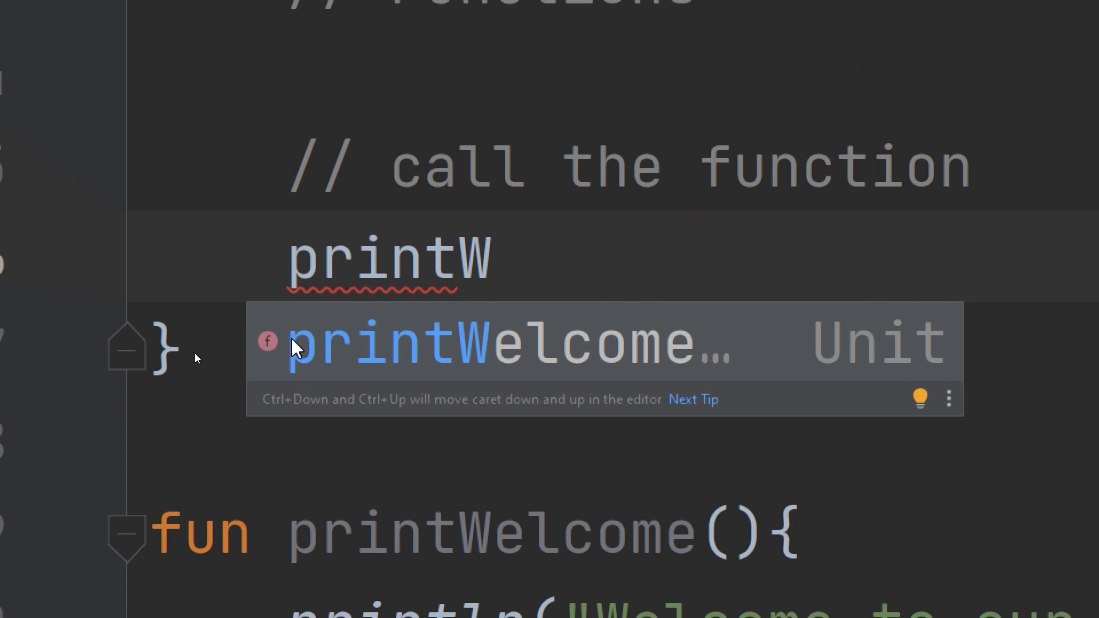
{"action": "key", "text": "Return"}
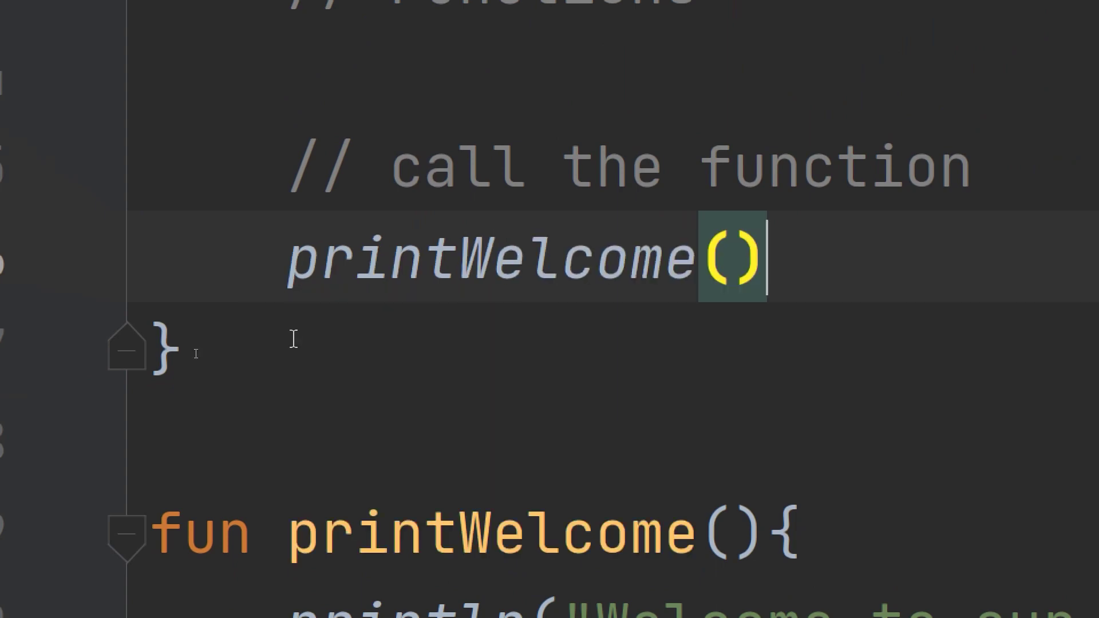
{"action": "scroll", "coordinate": [293, 340], "scroll_direction": "down", "scroll_amount": 1}
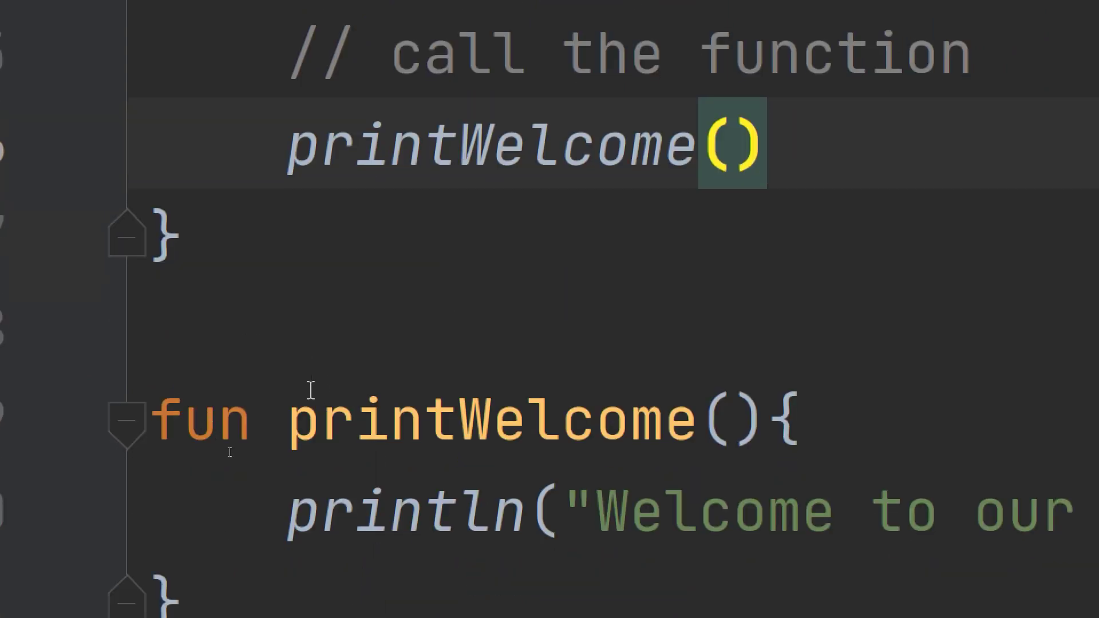
{"action": "left_click", "coordinate": [424, 421]}
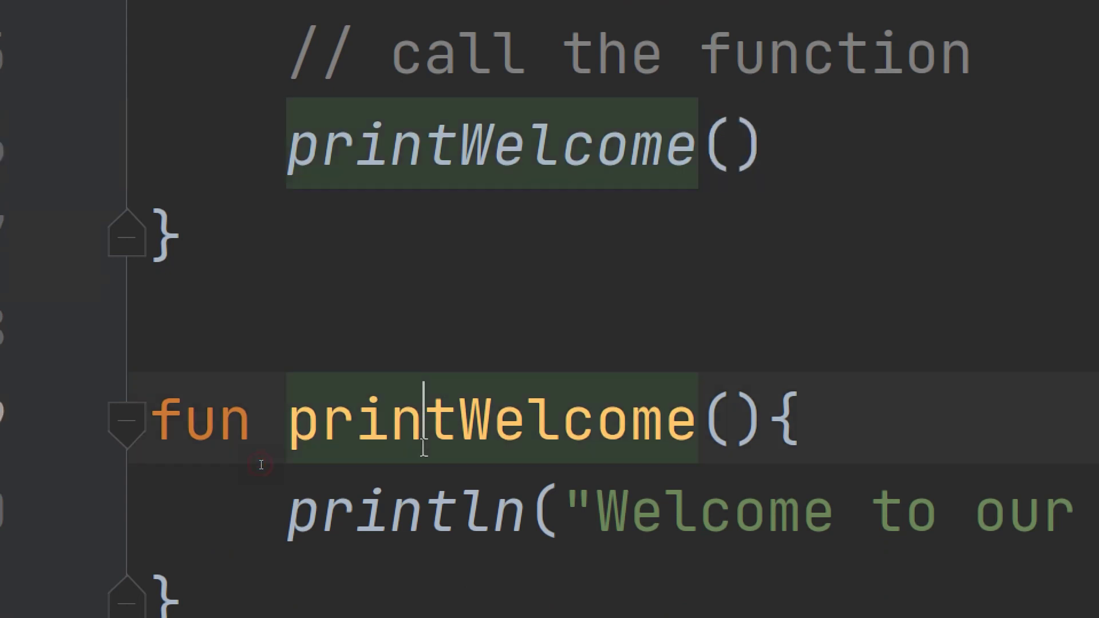
{"action": "key", "text": "ctrl+z"}
{"action": "key", "text": "ctrl+z"}
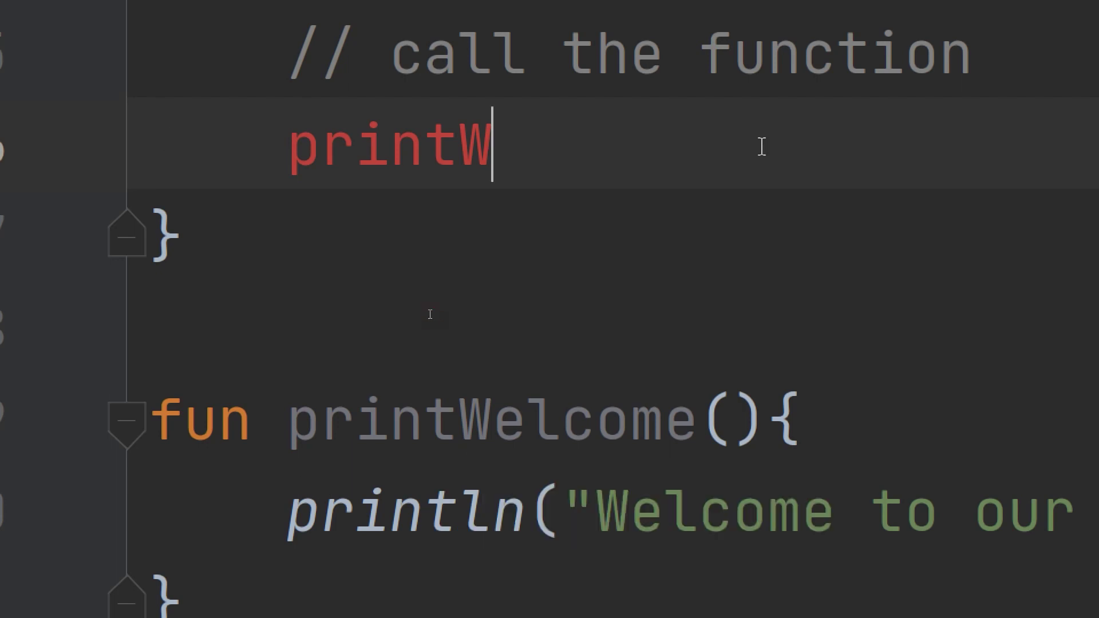
{"action": "type", "text": "e"}
{"action": "key", "text": "Return"}
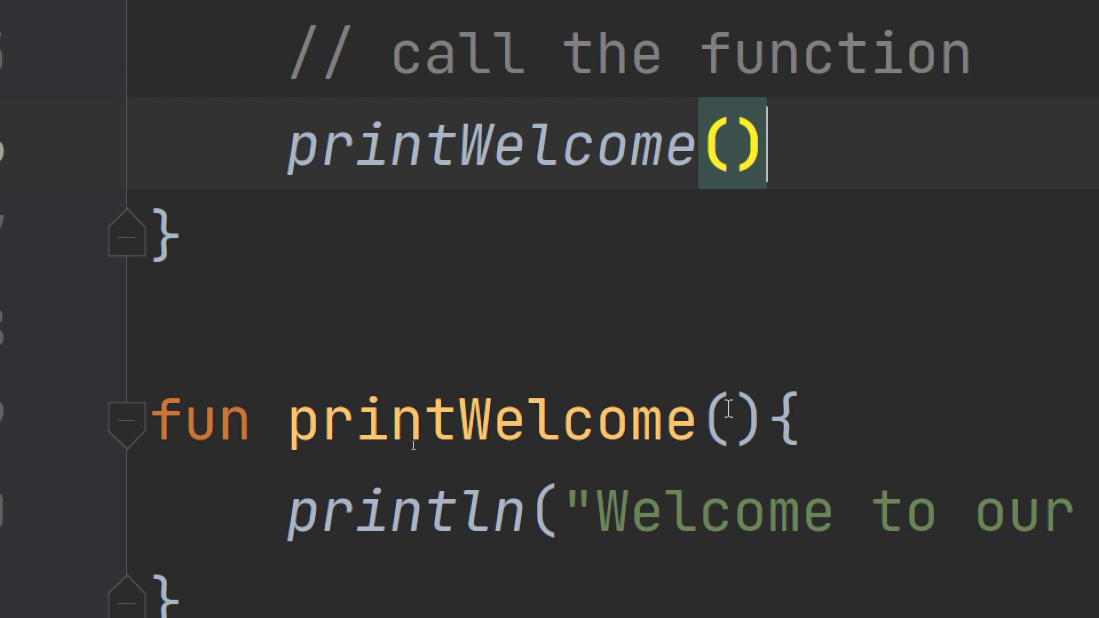
{"action": "left_click_drag", "start_coordinate": [209, 144], "coordinate": [1016, 169]}
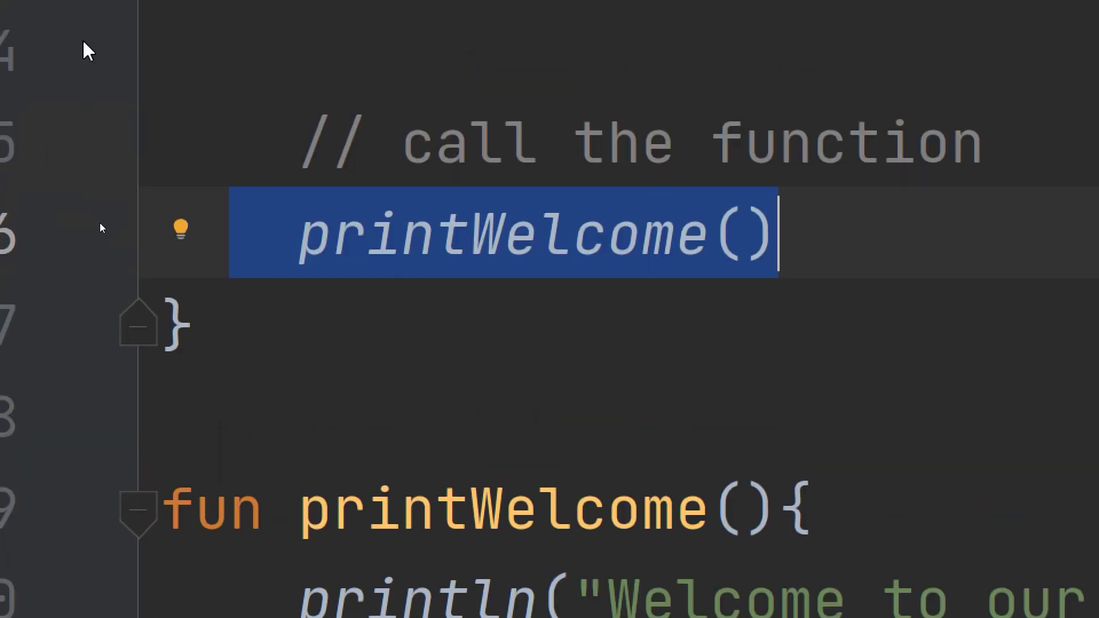
- Run HelloKotlinKt, highlight the "Welcome to our Course" output, and hide the Run window
{"action": "left_click", "coordinate": [855, 228]}
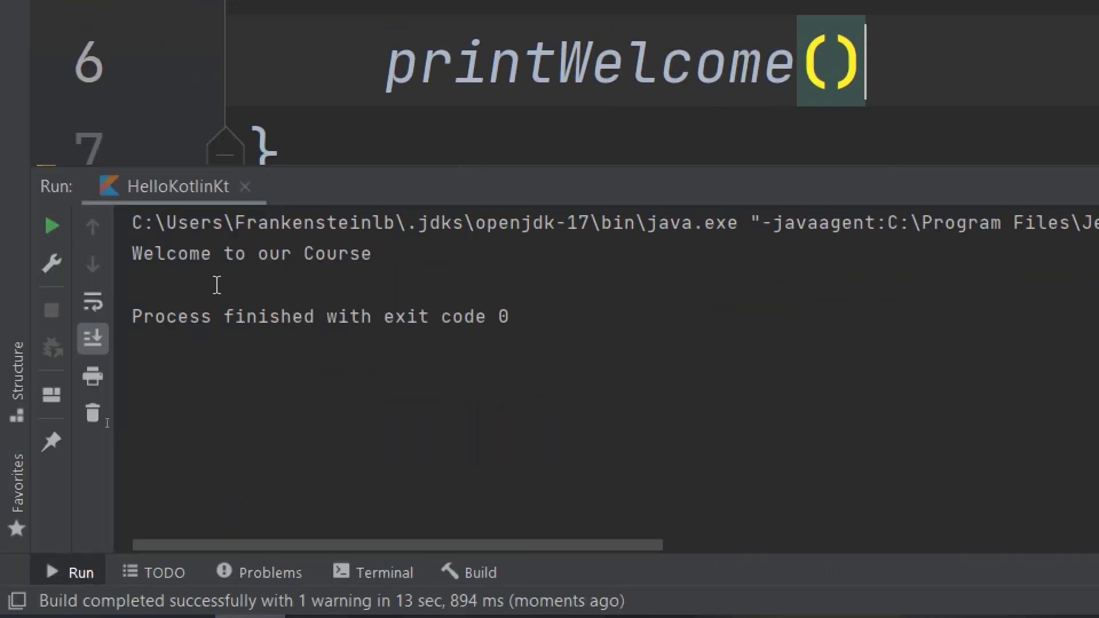
{"action": "triple_click", "coordinate": [376, 258]}
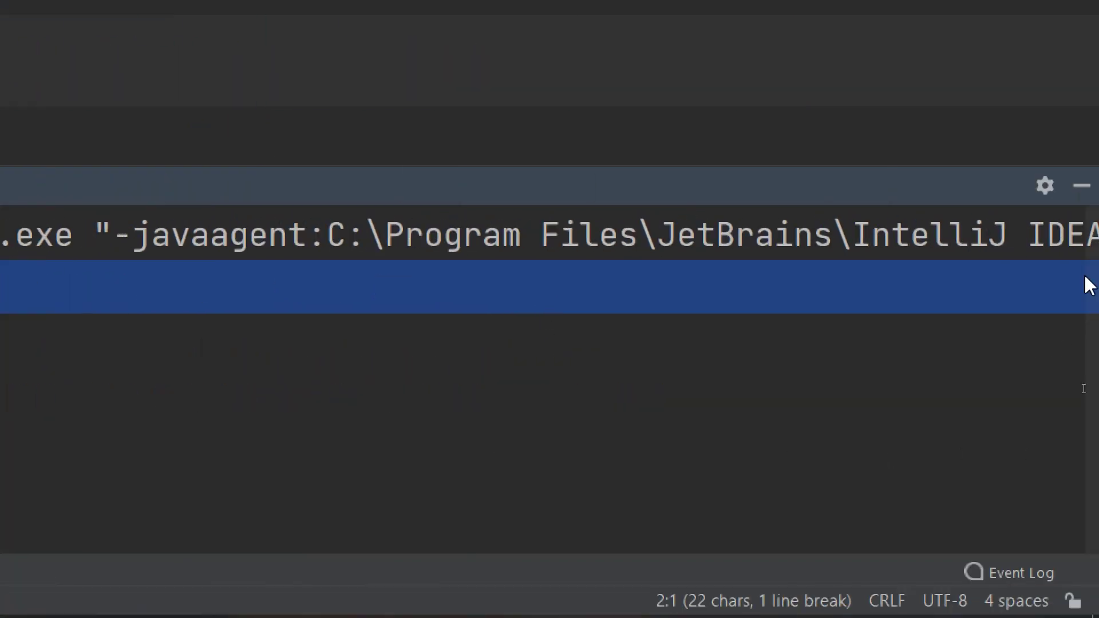
{"action": "left_click", "coordinate": [1084, 187]}
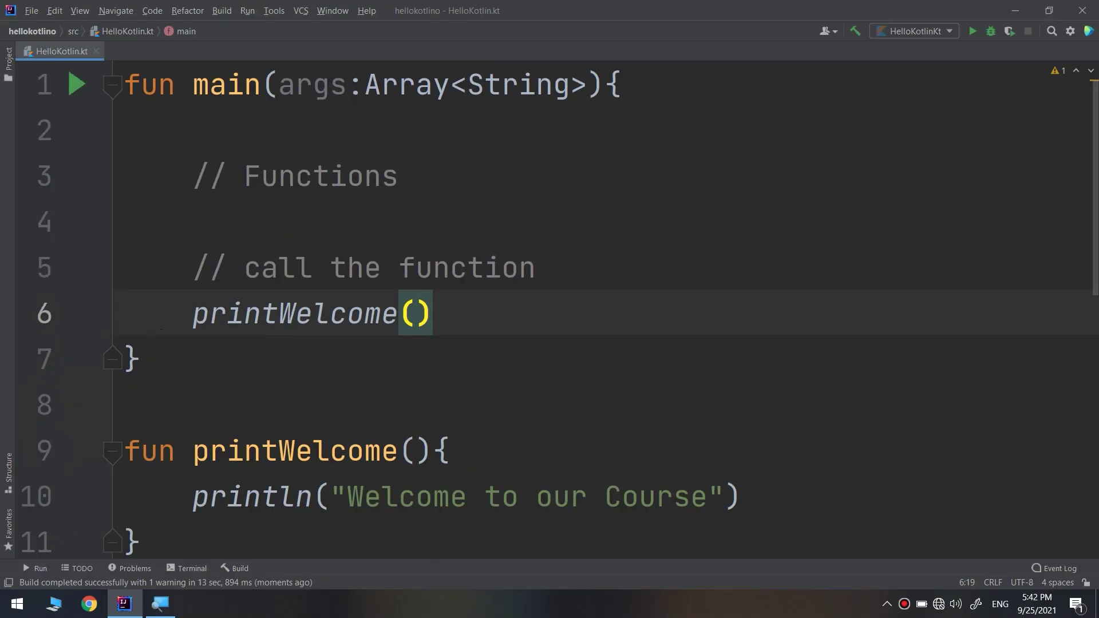
- Highlight the printWelcome() call, the whole main function and printWelcome's body
{"action": "key", "text": "Home"}
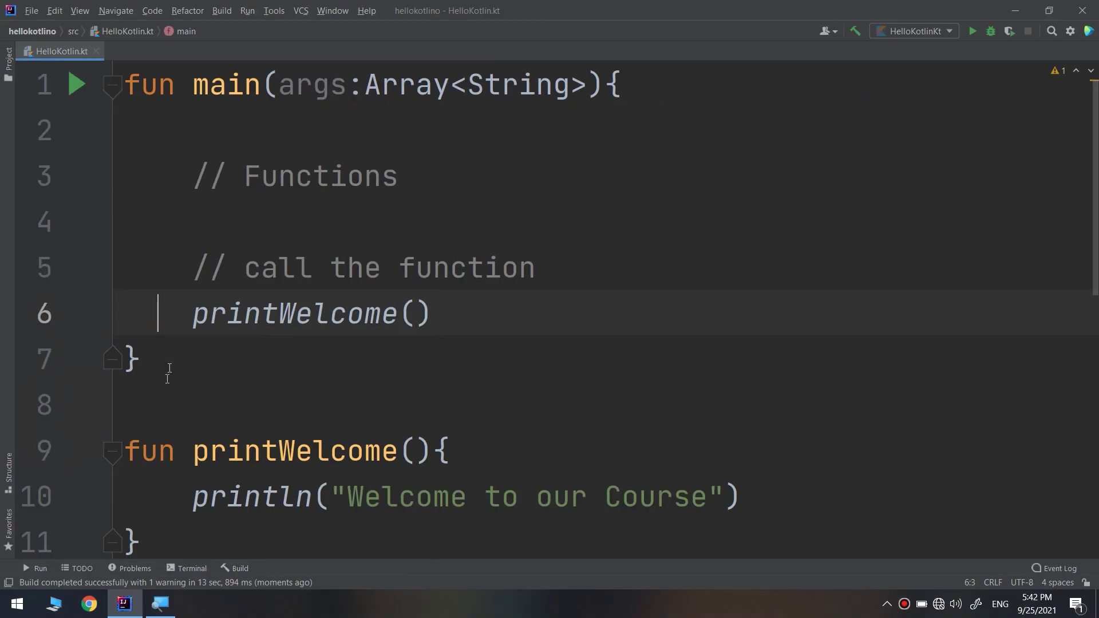
{"action": "left_click_drag", "start_coordinate": [143, 313], "coordinate": [440, 296]}
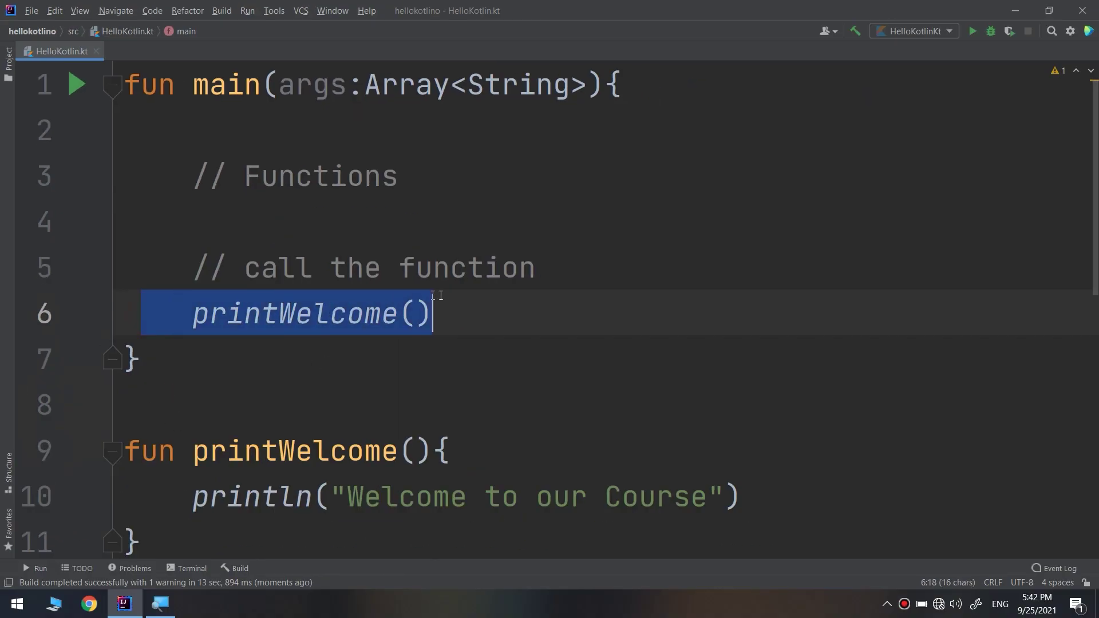
{"action": "left_click", "coordinate": [489, 362]}
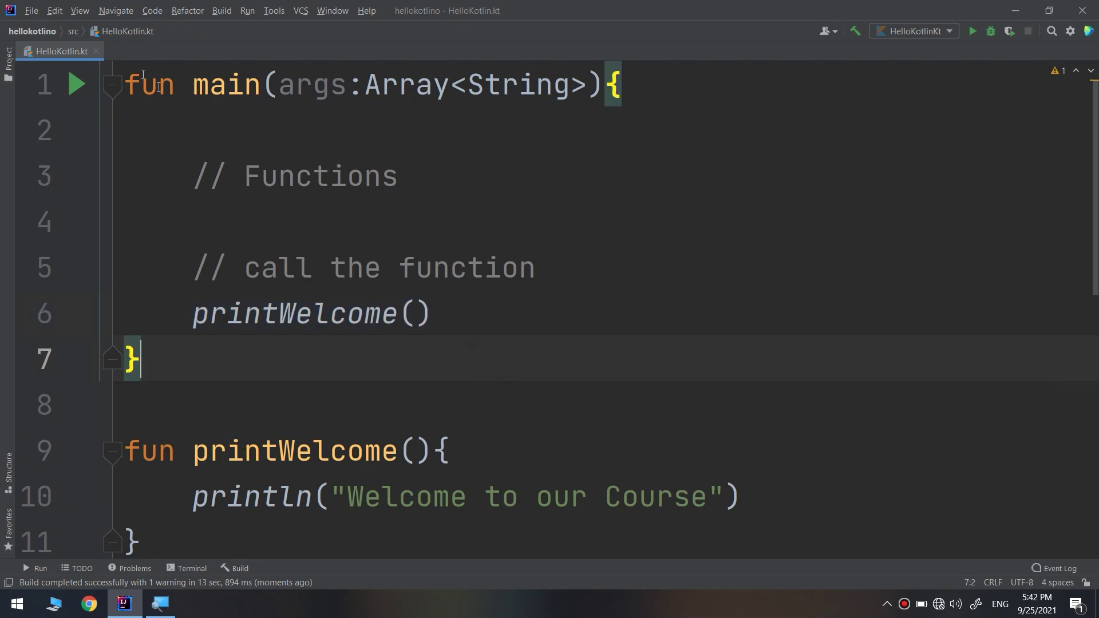
{"action": "left_click_drag", "start_coordinate": [125, 85], "coordinate": [137, 361]}
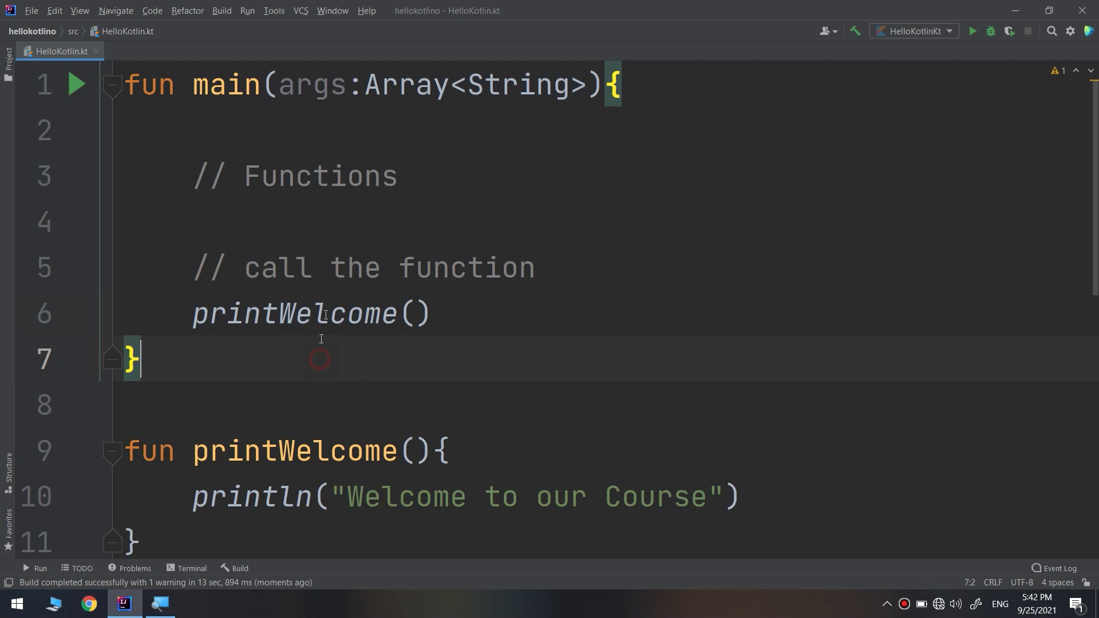
{"action": "left_click", "coordinate": [318, 356]}
{"action": "left_click", "coordinate": [466, 314]}
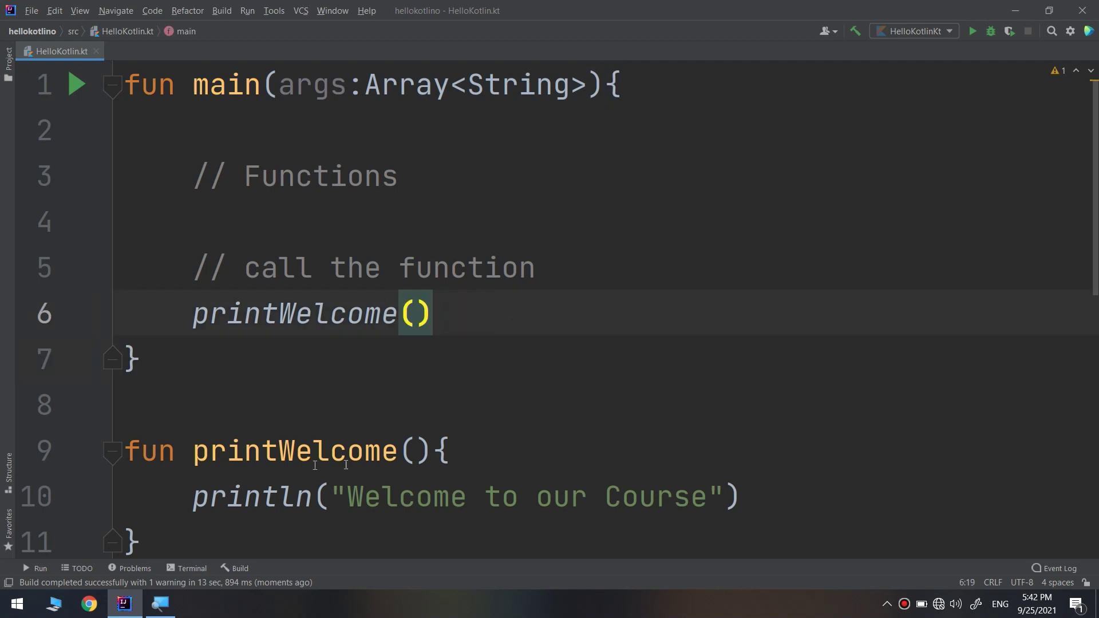
{"action": "left_click", "coordinate": [498, 451]}
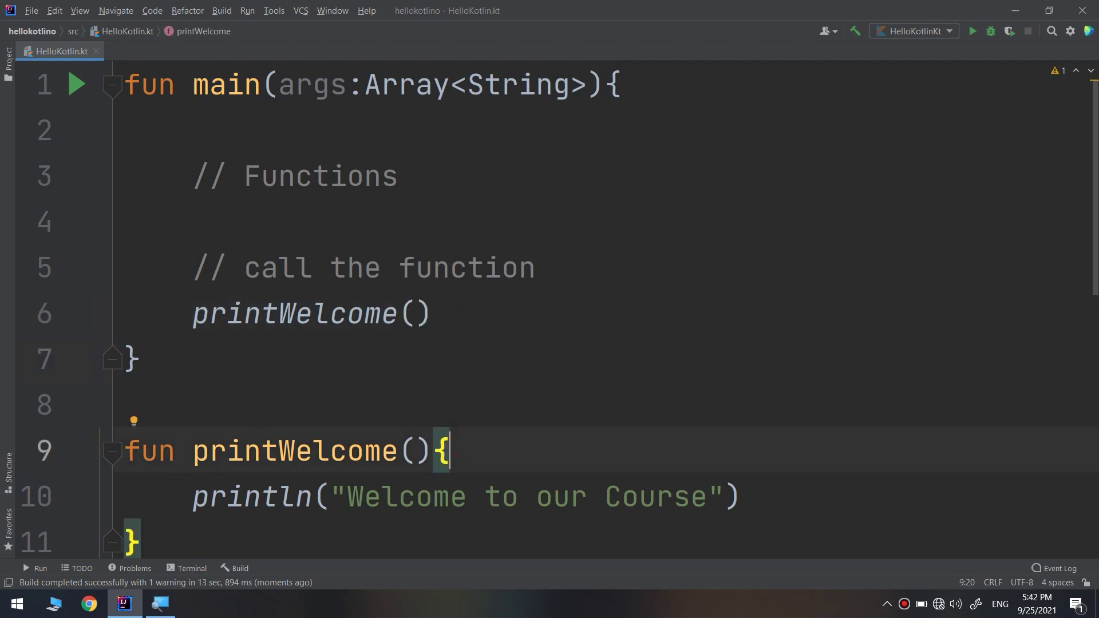
- Cut the println line from printWelcome, paste it over the call, then undo twice
{"action": "left_click_drag", "start_coordinate": [181, 499], "coordinate": [743, 498]}
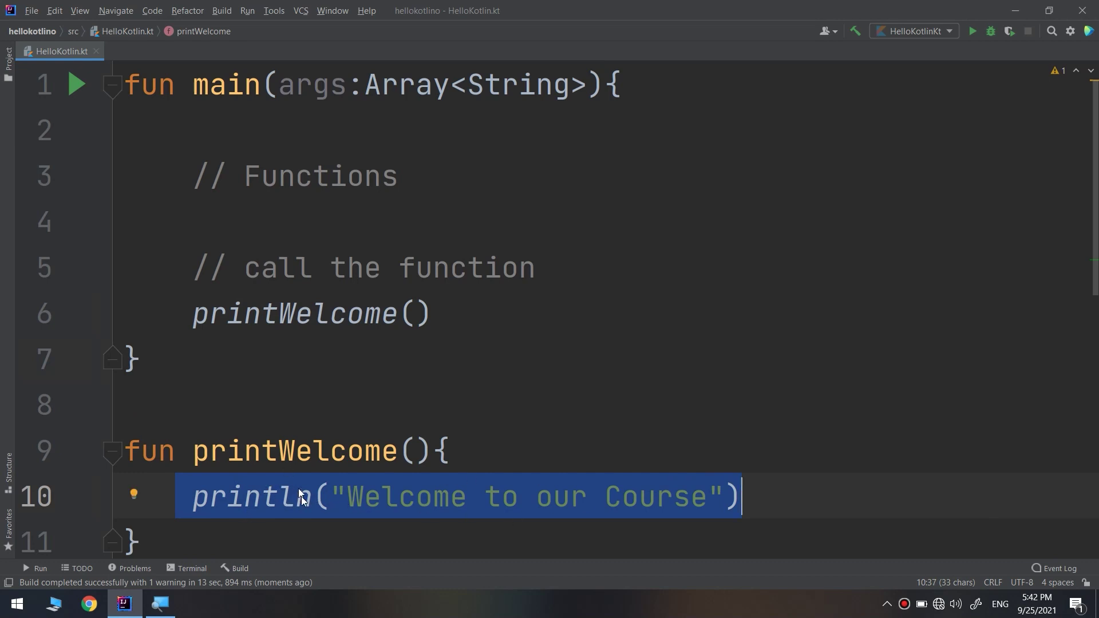
{"action": "left_click", "coordinate": [481, 451]}
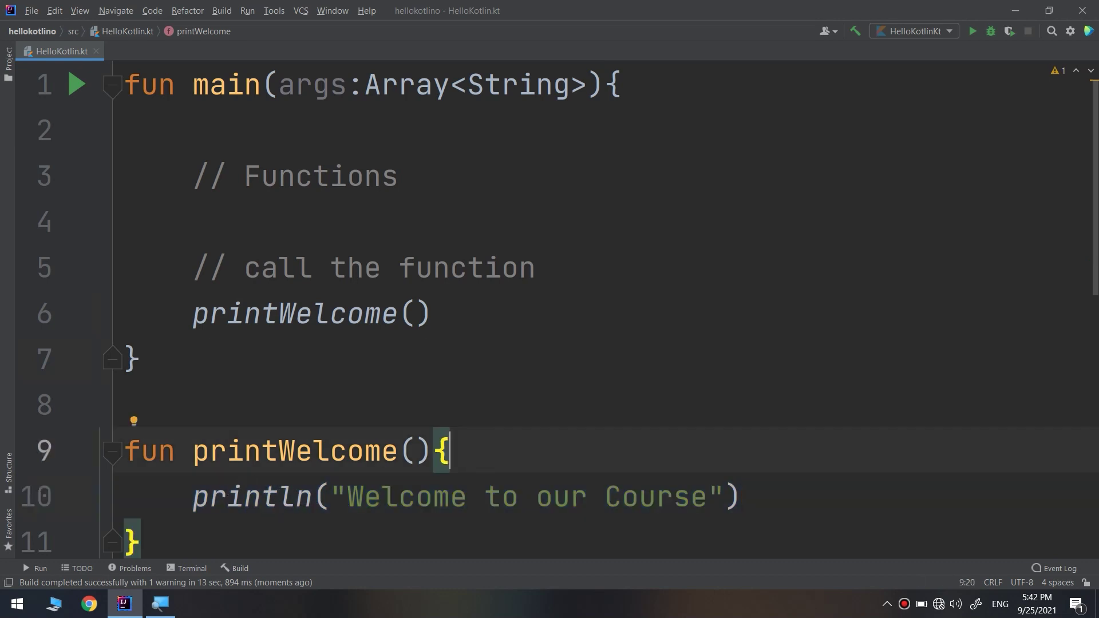
{"action": "left_click_drag", "start_coordinate": [181, 499], "coordinate": [745, 498]}
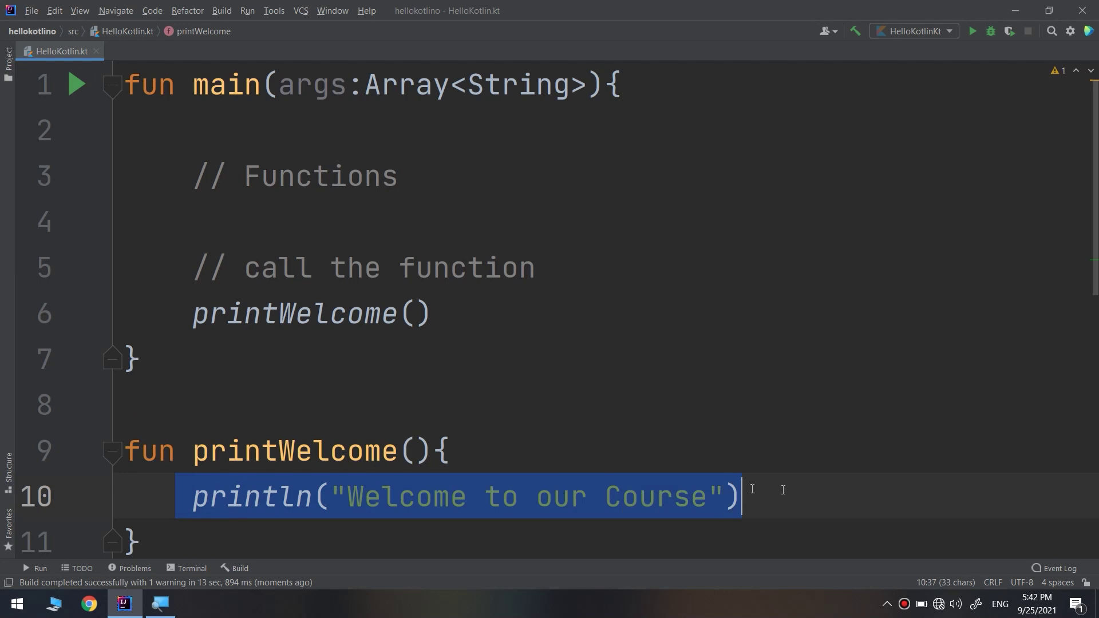
{"action": "key", "text": "ctrl+x"}
{"action": "left_click_drag", "start_coordinate": [432, 314], "coordinate": [192, 314]}
{"action": "key", "text": "ctrl+v"}
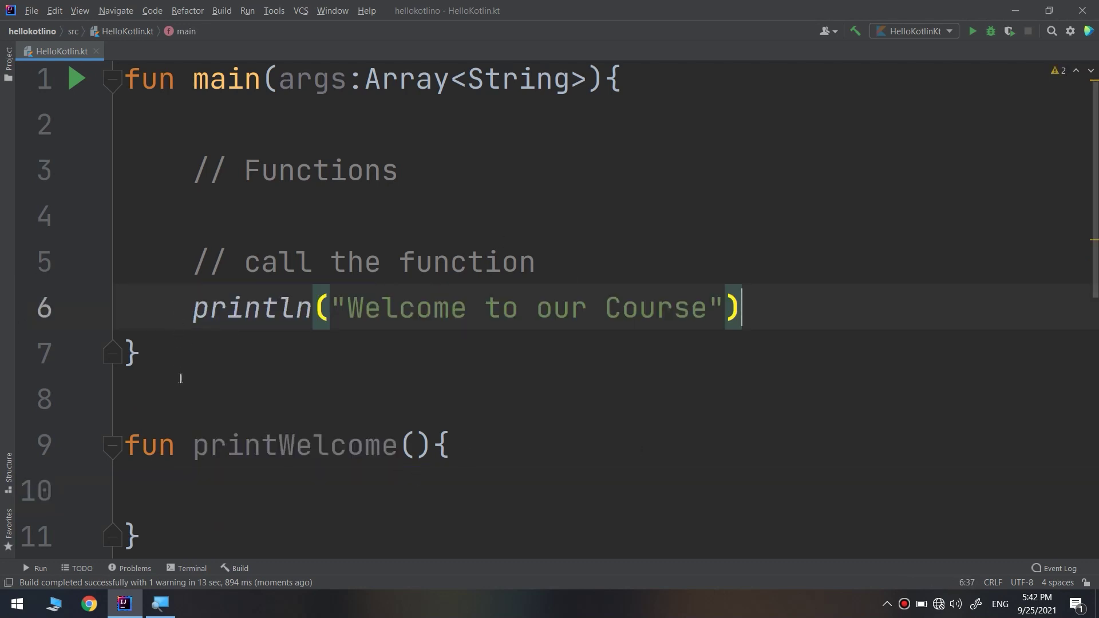
{"action": "key", "text": "ctrl+z"}
{"action": "key", "text": "ctrl+z"}
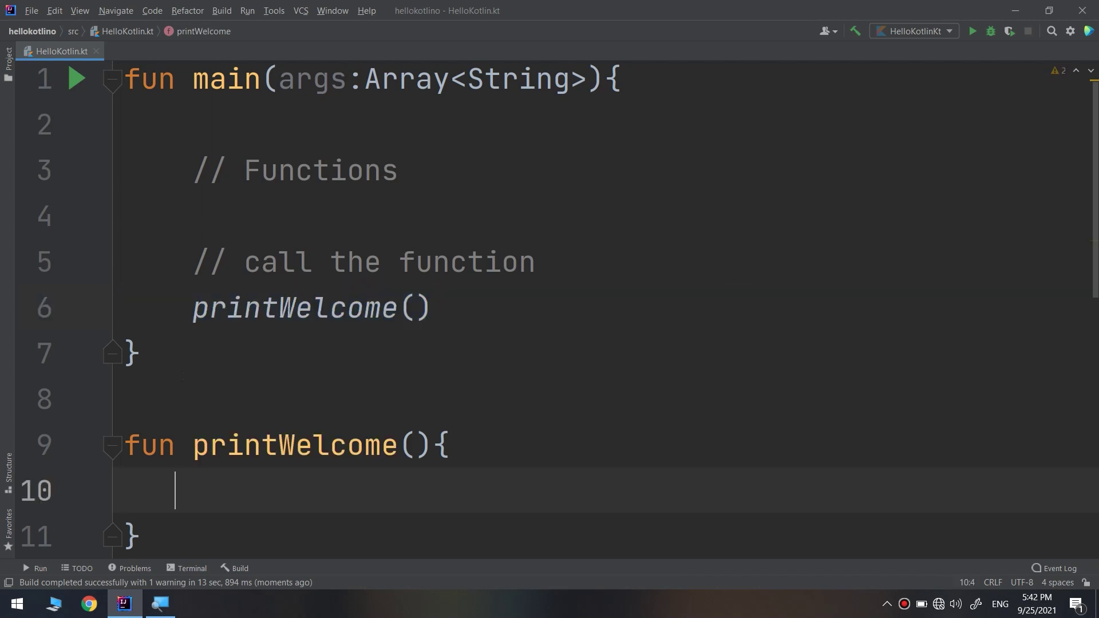
{"action": "key", "text": "ctrl+z"}
- Place the cursor in printWelcome to restore its println("Welcome to our Course") line
{"action": "left_click", "coordinate": [331, 446]}
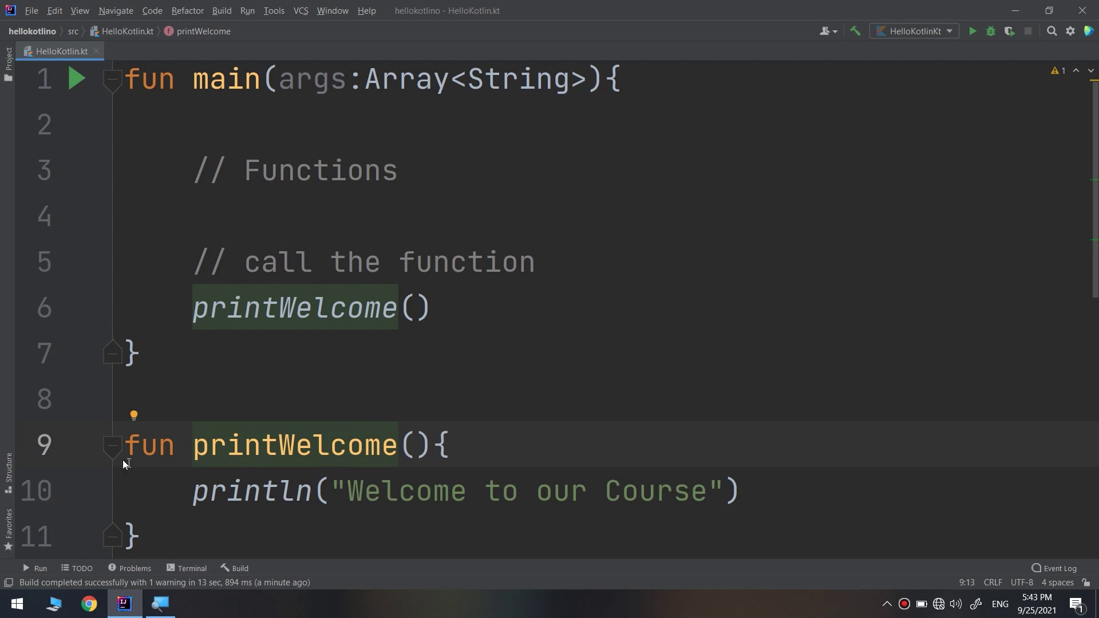
{"action": "mouse_move", "coordinate": [194, 491]}
{"action": "left_mouse_down"}
{"action": "mouse_move", "coordinate": [728, 461]}
{"action": "mouse_move", "coordinate": [747, 491]}
{"action": "left_mouse_up"}
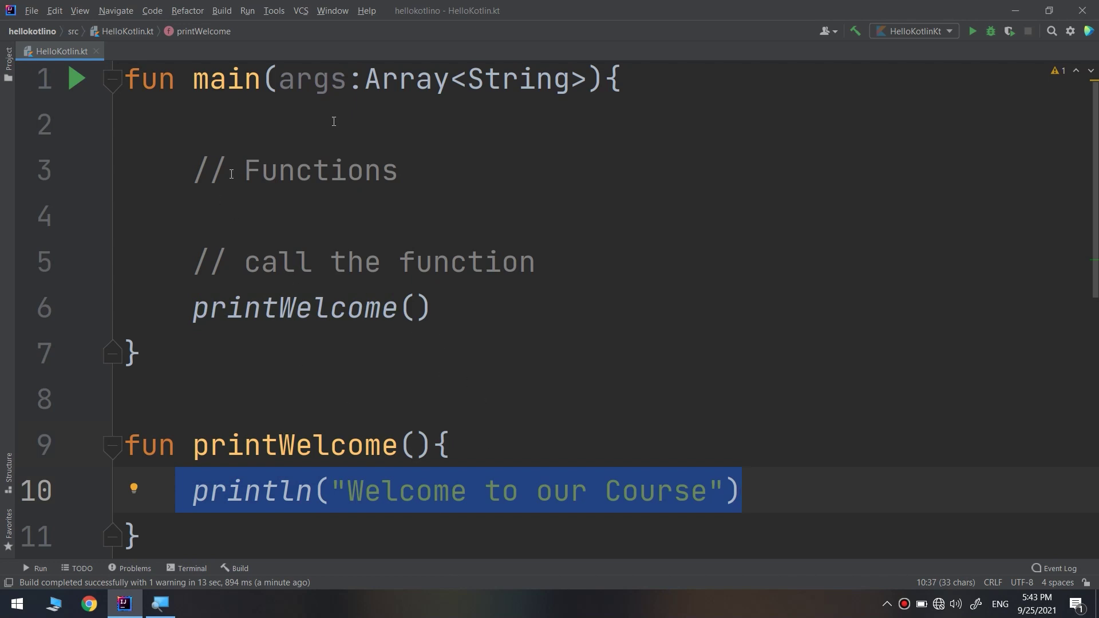
{"action": "left_click", "coordinate": [489, 308]}
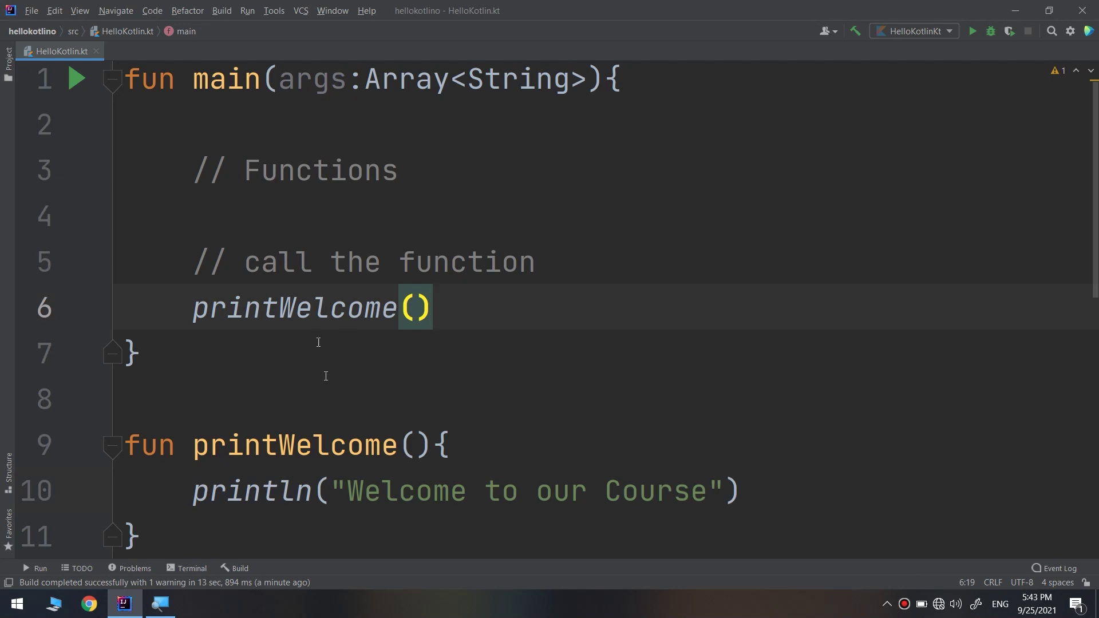
{"action": "left_click_drag", "start_coordinate": [442, 308], "coordinate": [193, 308]}
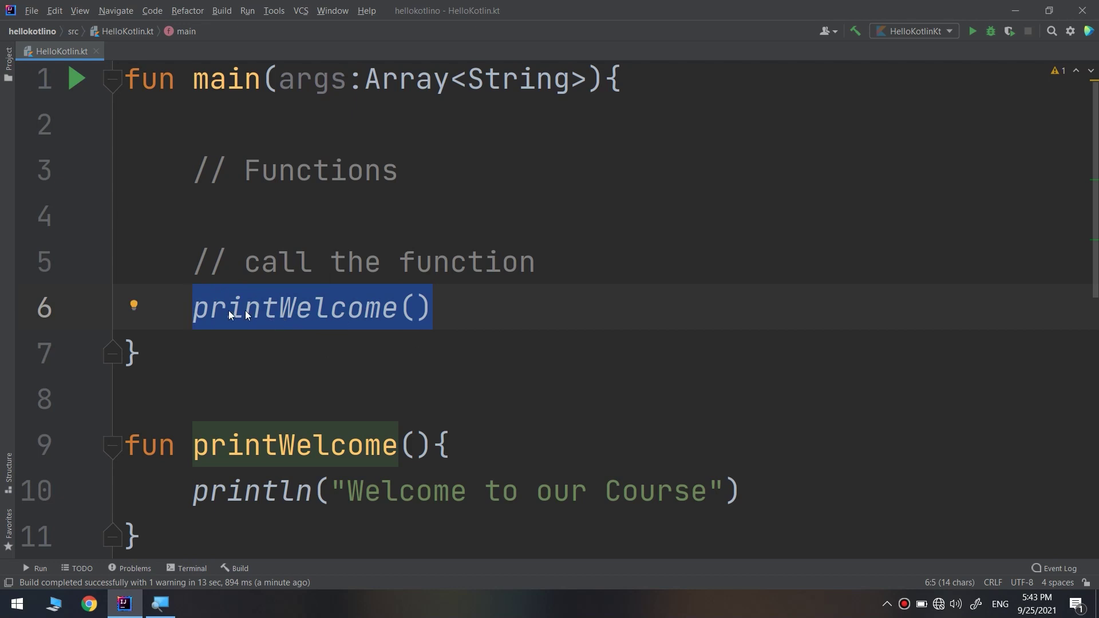
{"action": "left_click", "coordinate": [470, 311]}
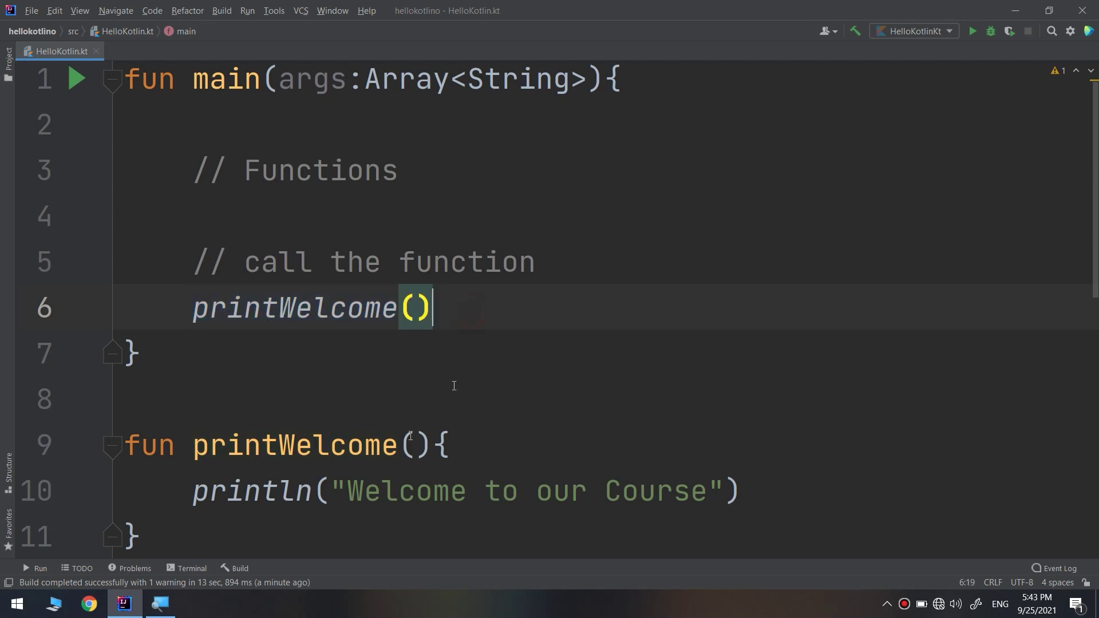
{"action": "left_click_drag", "start_coordinate": [142, 540], "coordinate": [87, 448]}
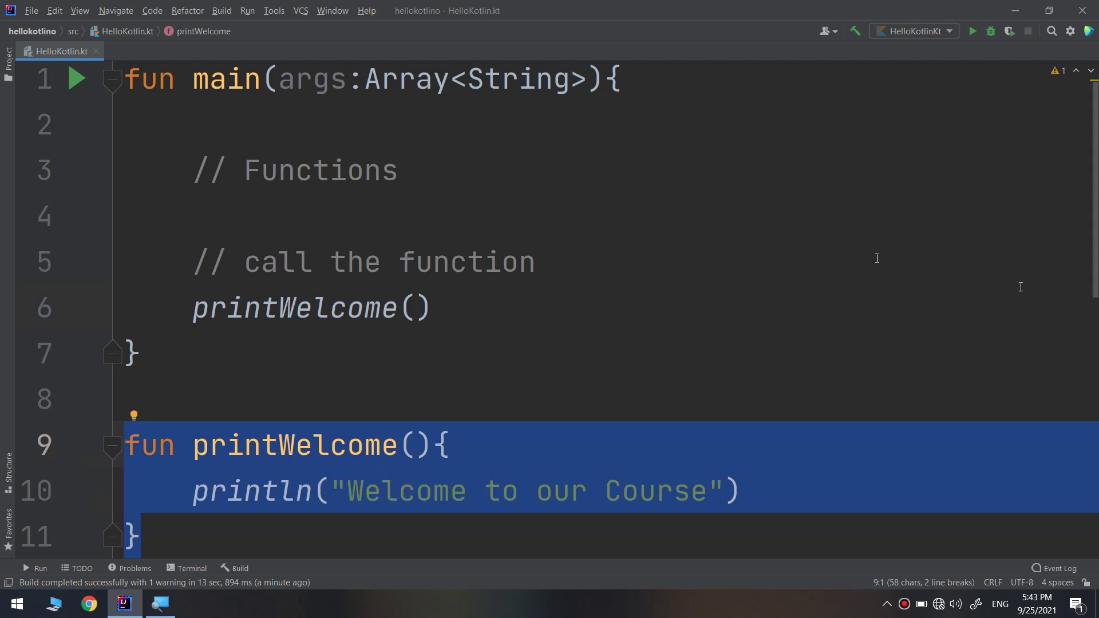
{"action": "left_click", "coordinate": [490, 453]}
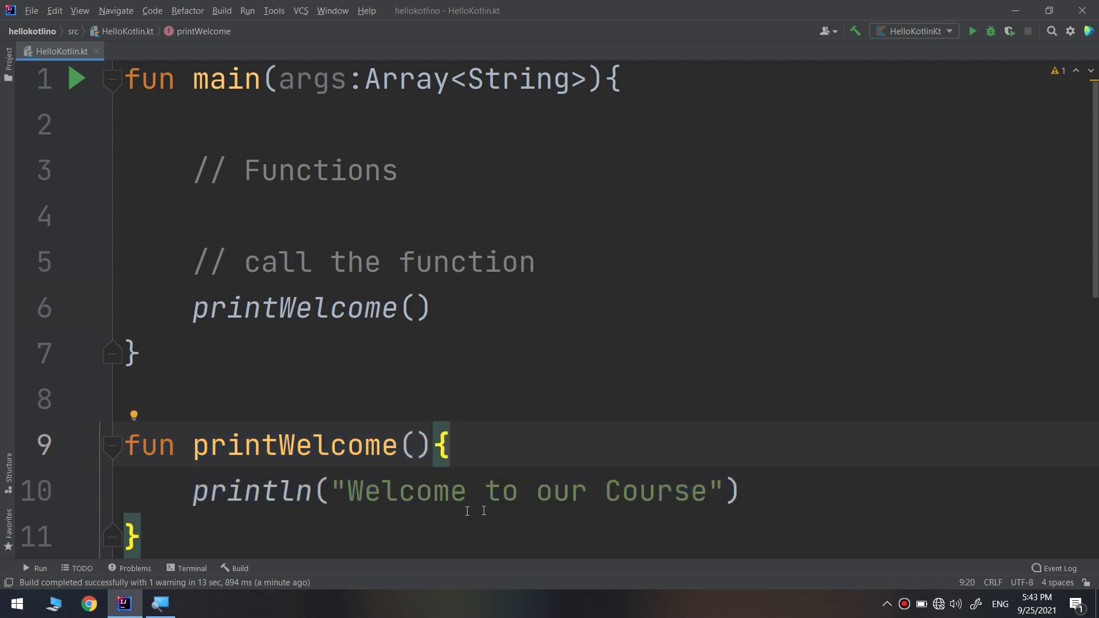